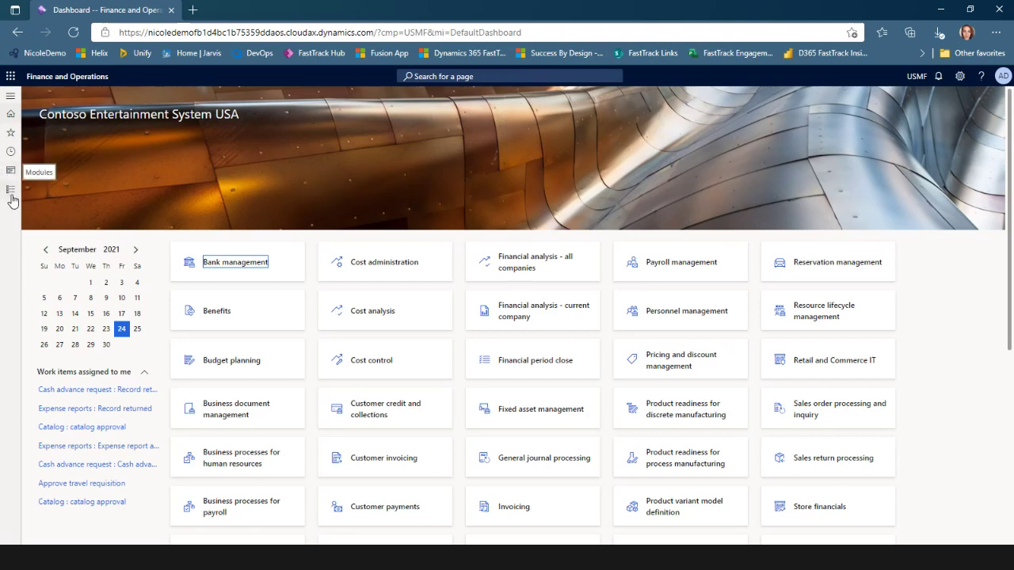
# Open the list of all sales orders from Accounts receivable.
pyautogui.click(11, 190)
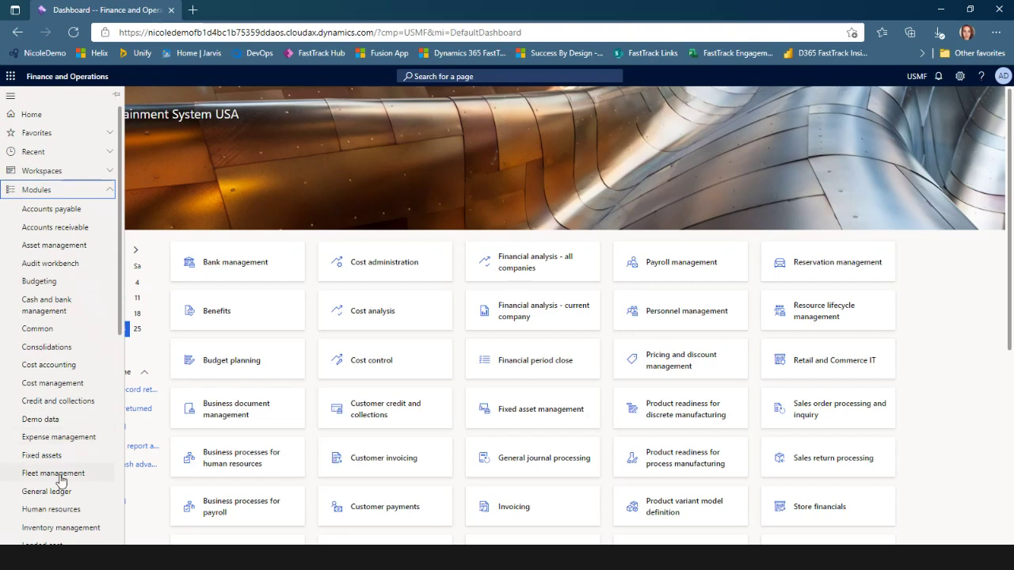
pyautogui.scroll(-5, 60, 480)
pyautogui.scroll(5, 64, 498)
pyautogui.click(66, 228)
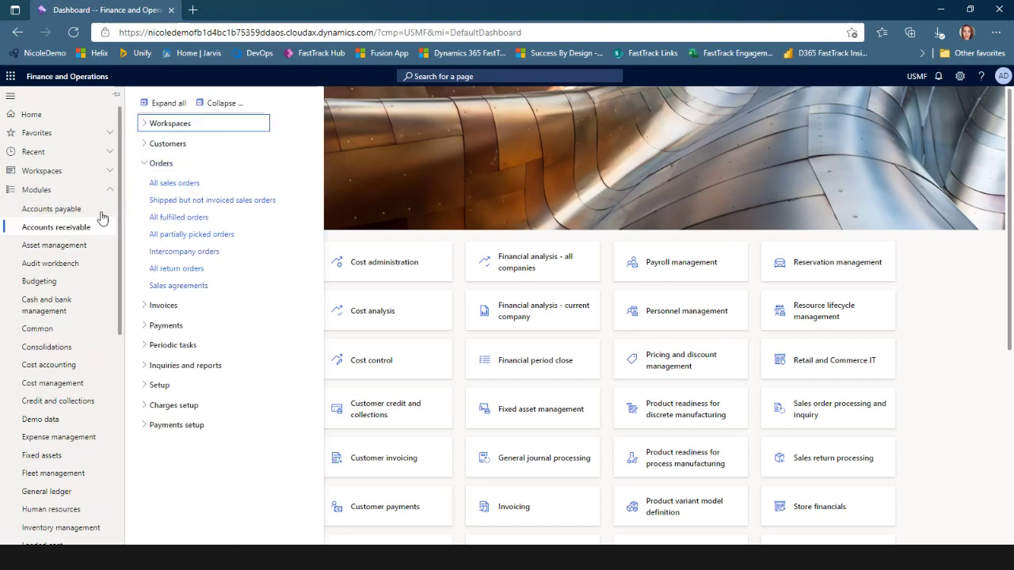
pyautogui.click(178, 183)
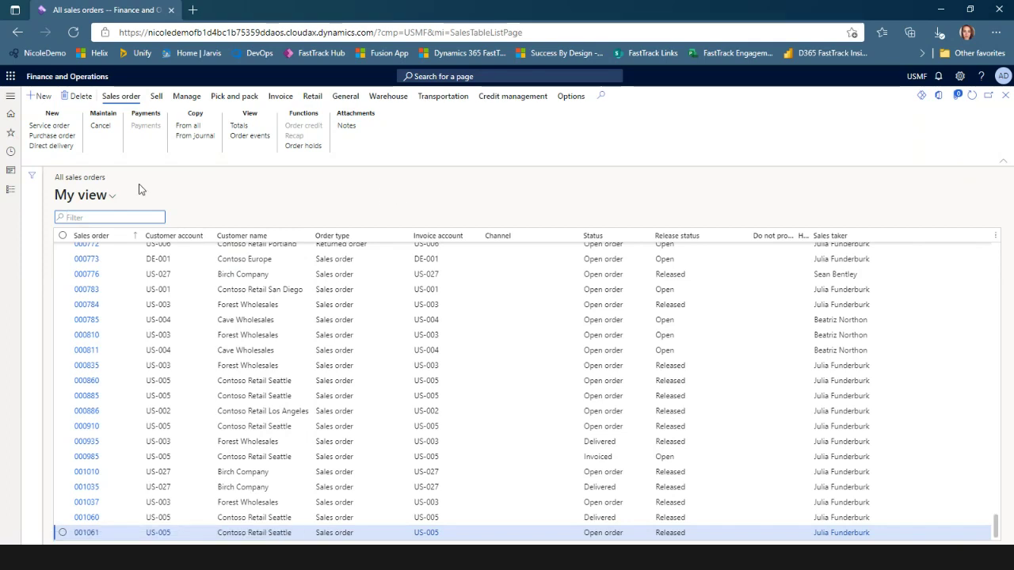
# Create a sales order for customer Contoso Retail Seattle with warehouse 24, keeping the default delivery and administration settings.
pyautogui.hotkey('alt', 'n')
pyautogui.click(794, 164)
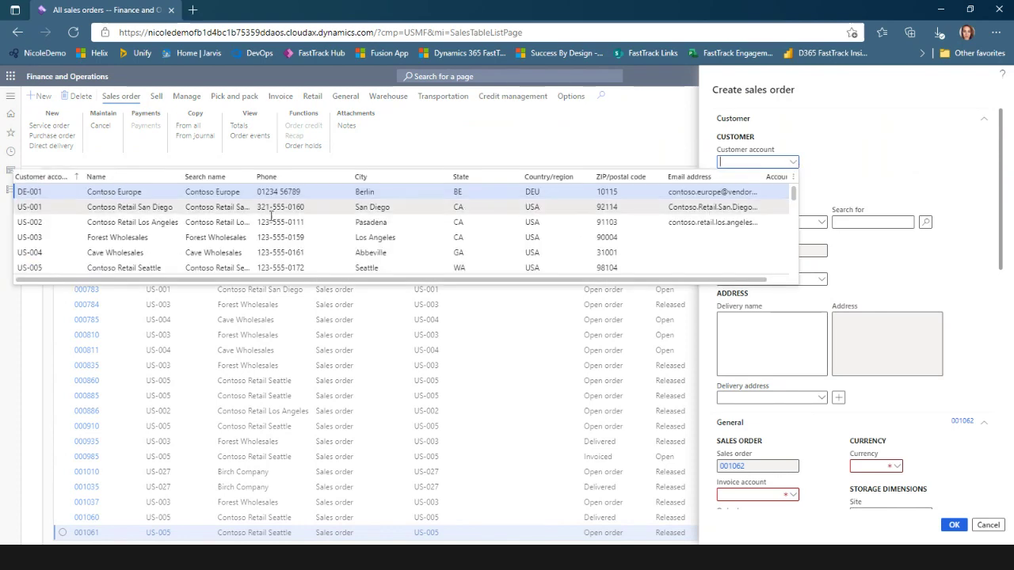
pyautogui.click(142, 268)
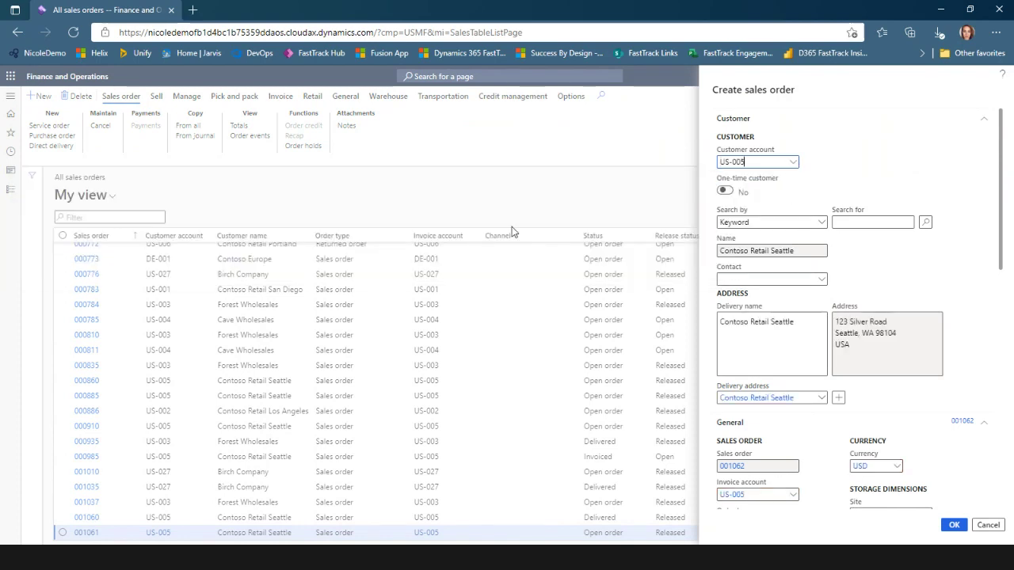
pyautogui.scroll(-3, 943, 443)
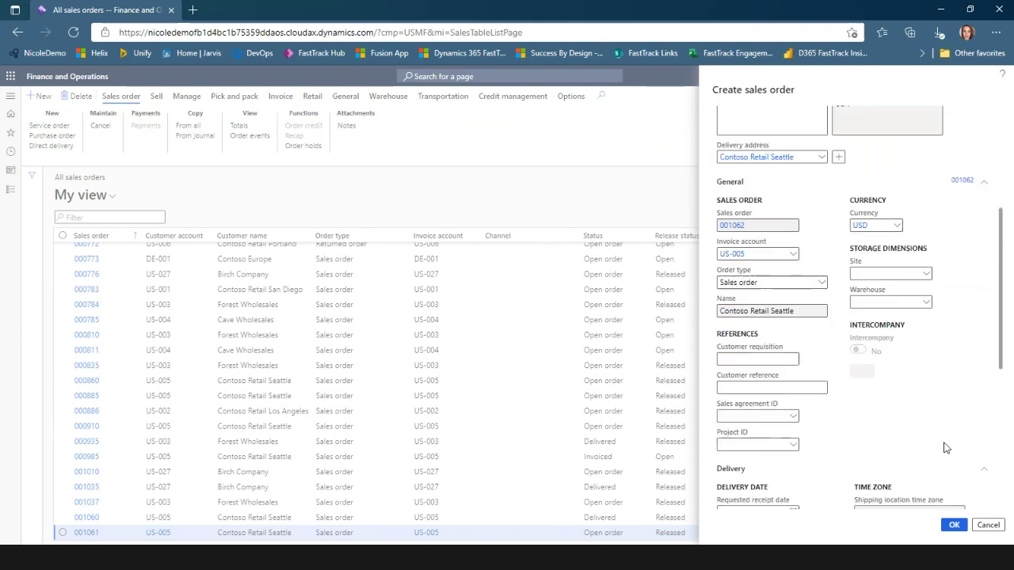
pyautogui.click(884, 300)
pyautogui.write('24')
pyautogui.press('Tab')
pyautogui.scroll(-2, 935, 439)
pyautogui.scroll(-3, 935, 438)
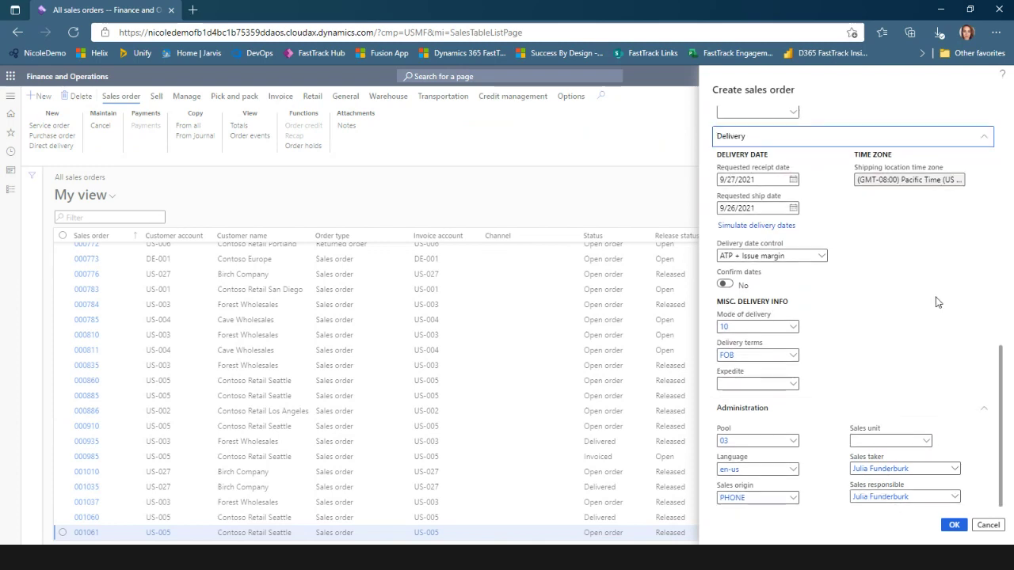
pyautogui.click(951, 527)
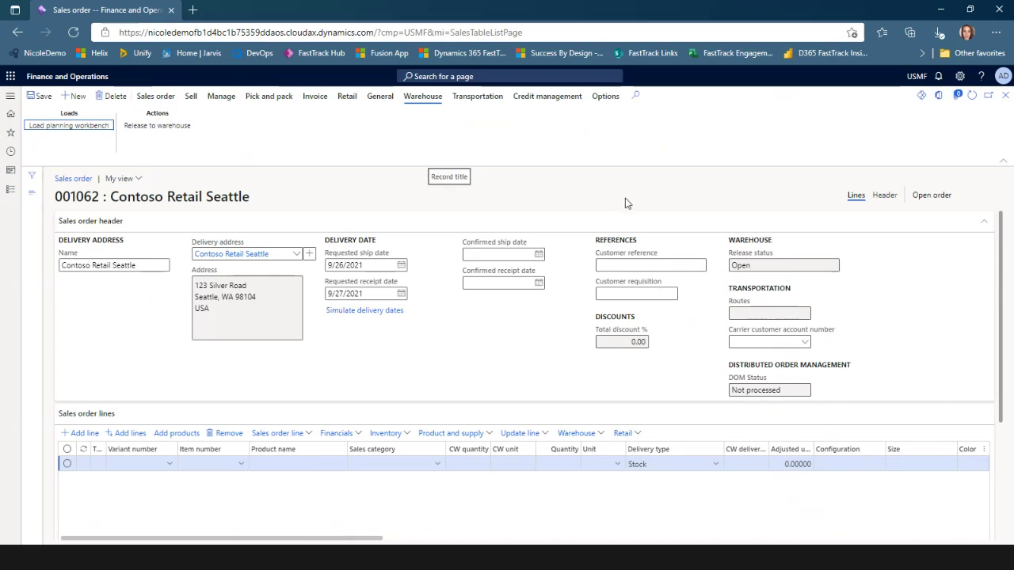
# Check the transportation charge settings of the FOB delivery terms used in the order header's delivery details.
pyautogui.click(883, 198)
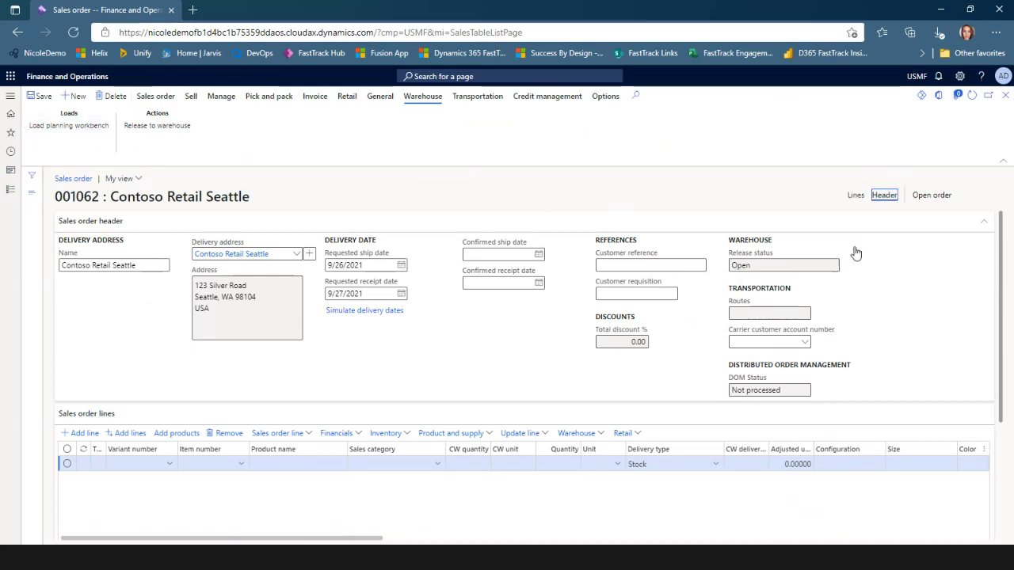
pyautogui.scroll(-1, 910, 418)
pyautogui.scroll(-3, 910, 419)
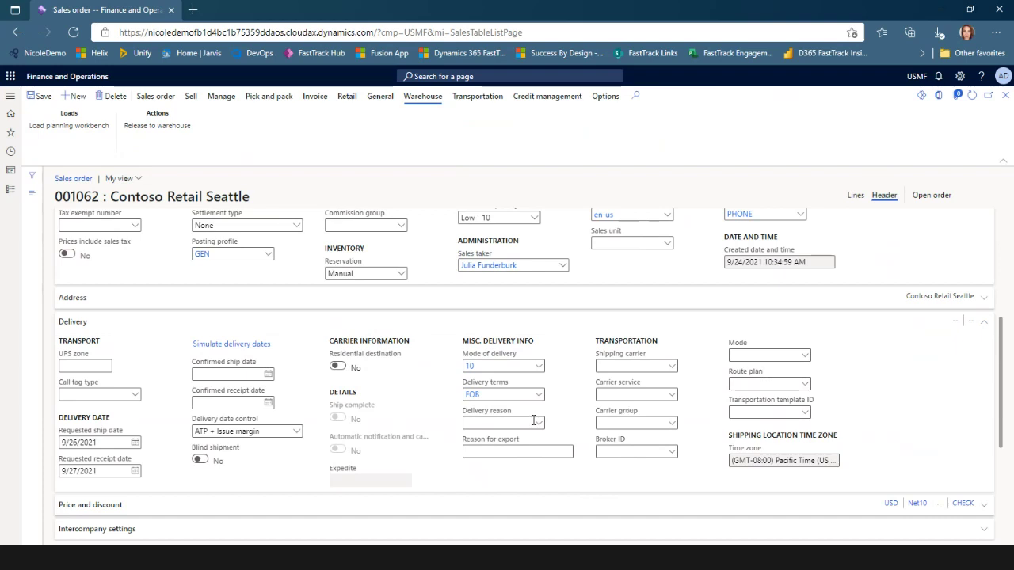
pyautogui.click(472, 396)
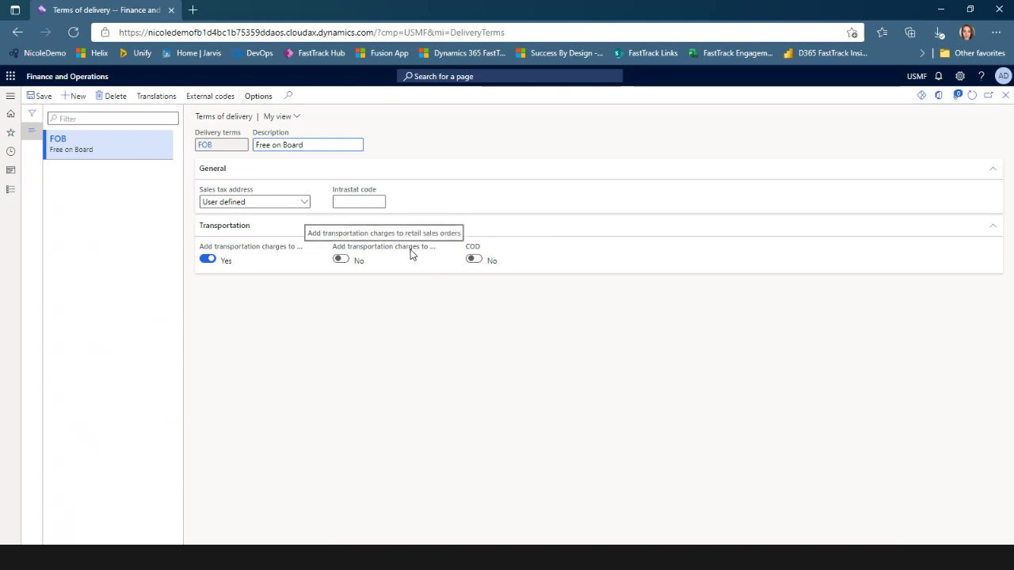
pyautogui.click(1004, 97)
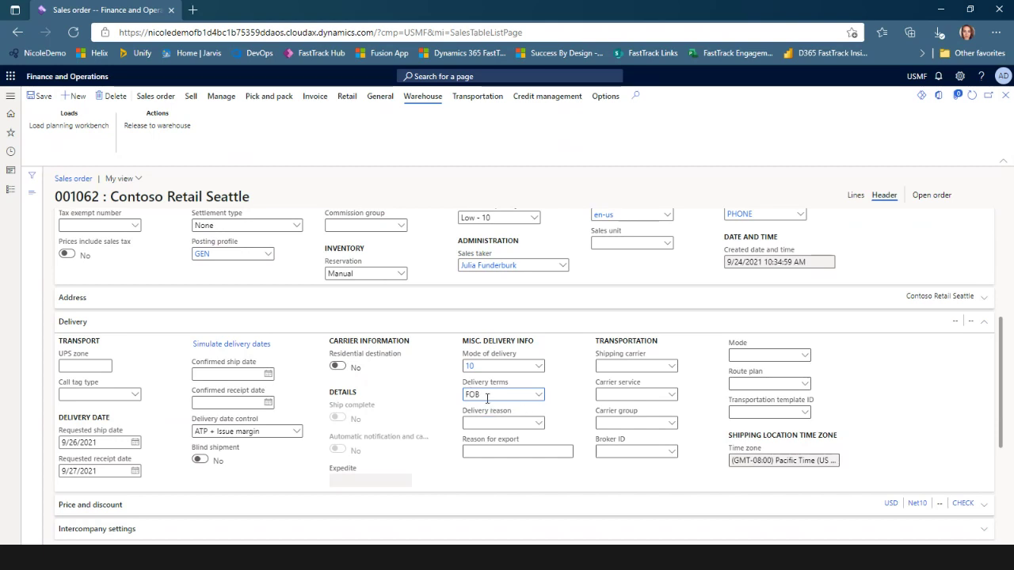
# Set the order header's shipping carrier to UPS and its carrier service to Ground.
pyautogui.click(674, 368)
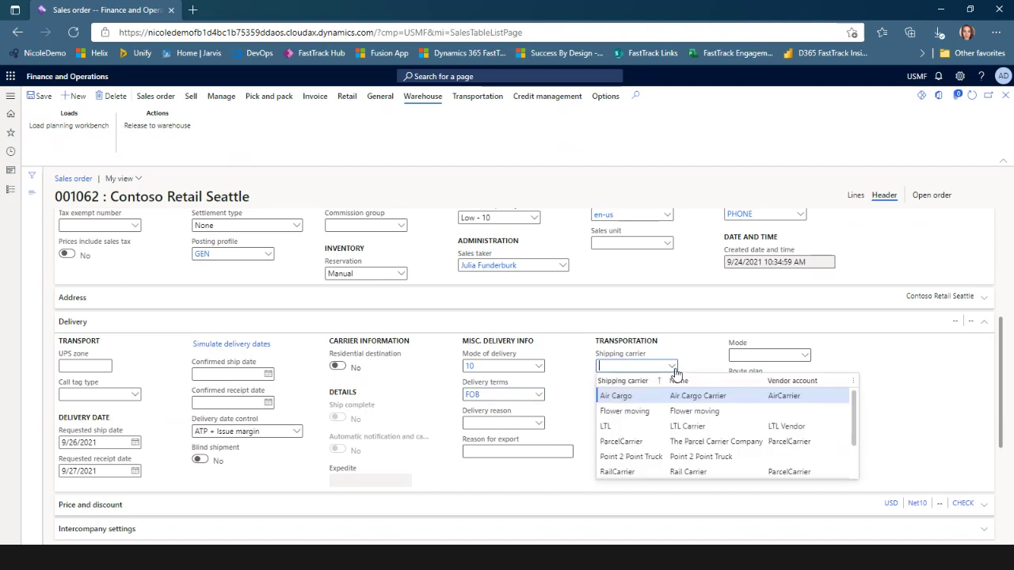
pyautogui.scroll(-2, 638, 457)
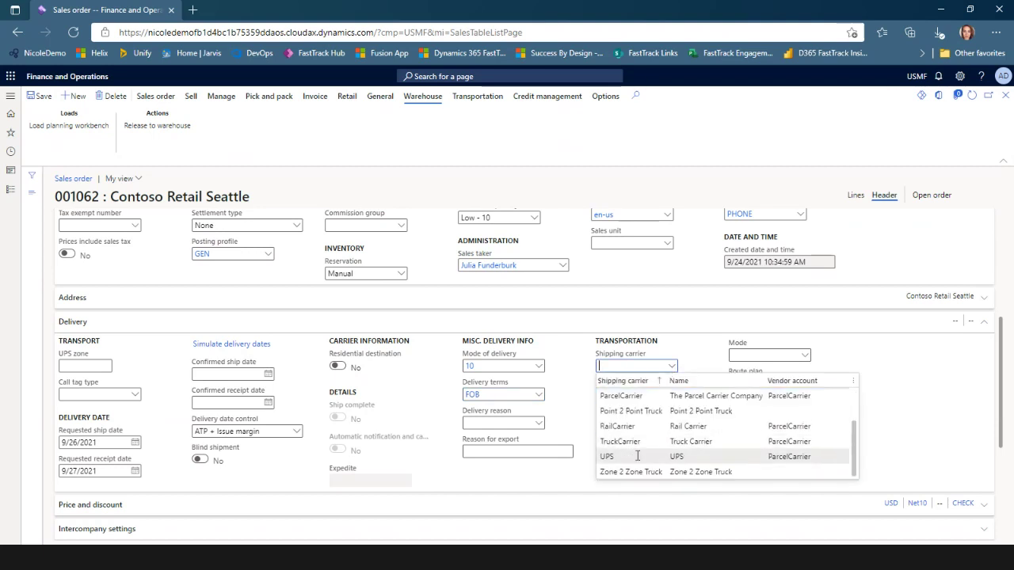
pyautogui.click(638, 456)
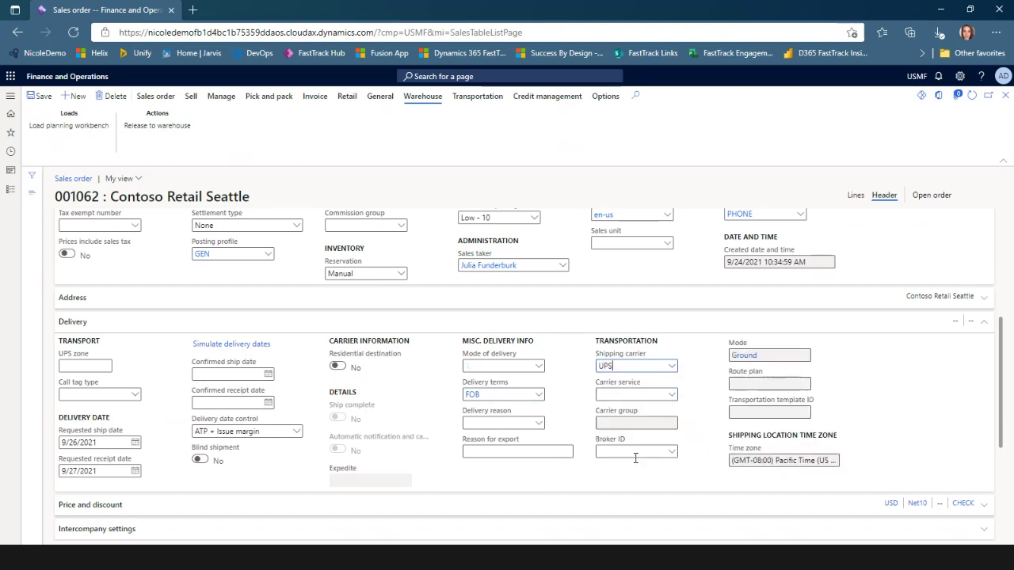
pyautogui.click(670, 394)
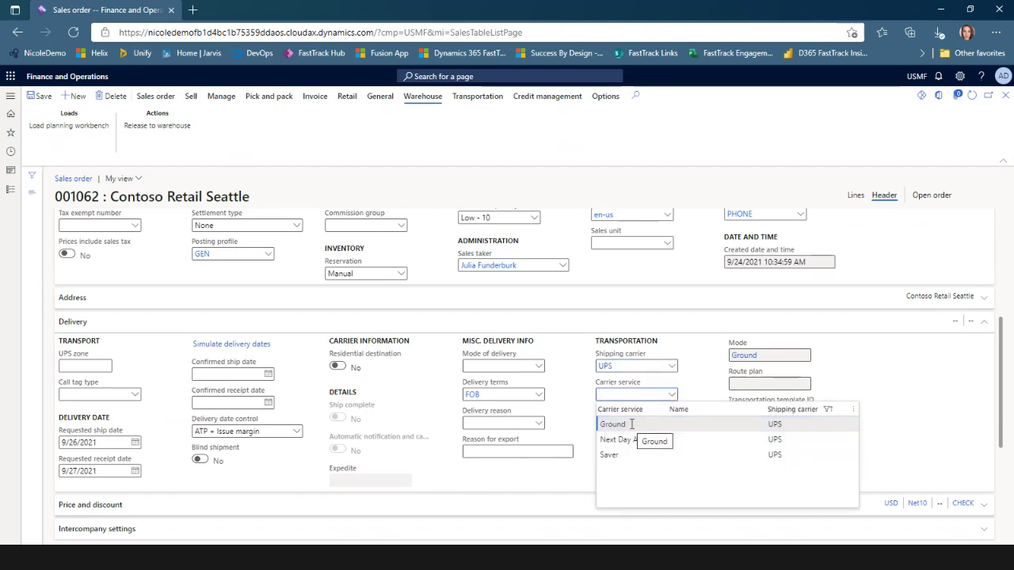
pyautogui.click(632, 424)
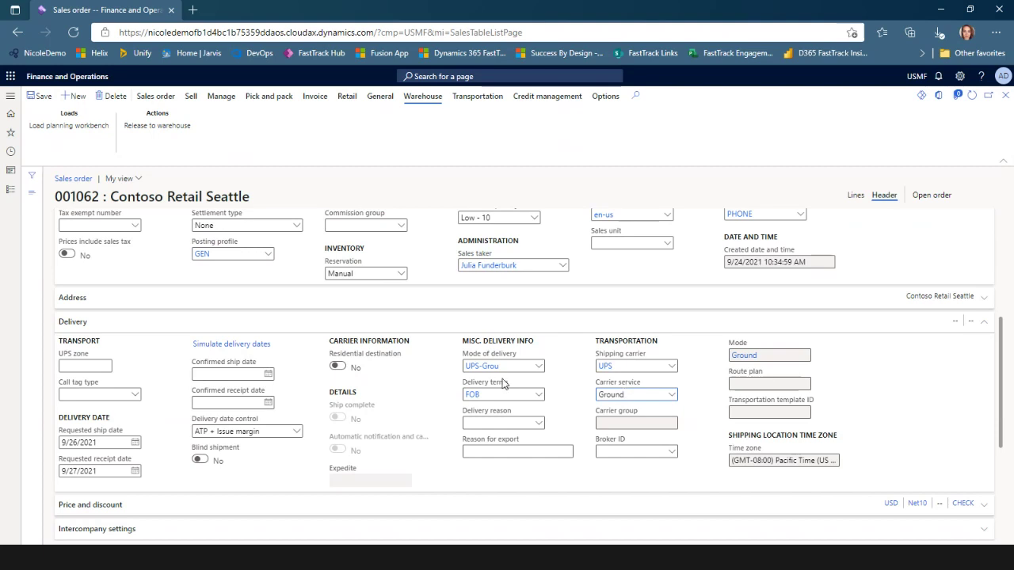
pyautogui.moveTo(499, 366); pyautogui.dragTo(432, 374)
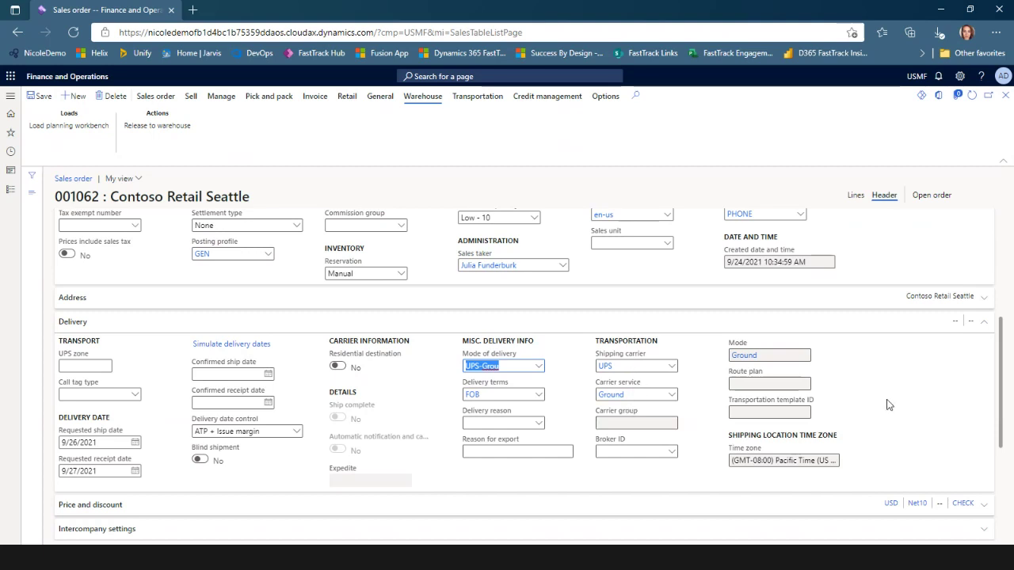
# Enter item A0001 on the first sales order line, keeping the default quantity of 1 and unit Pks.
pyautogui.click(857, 196)
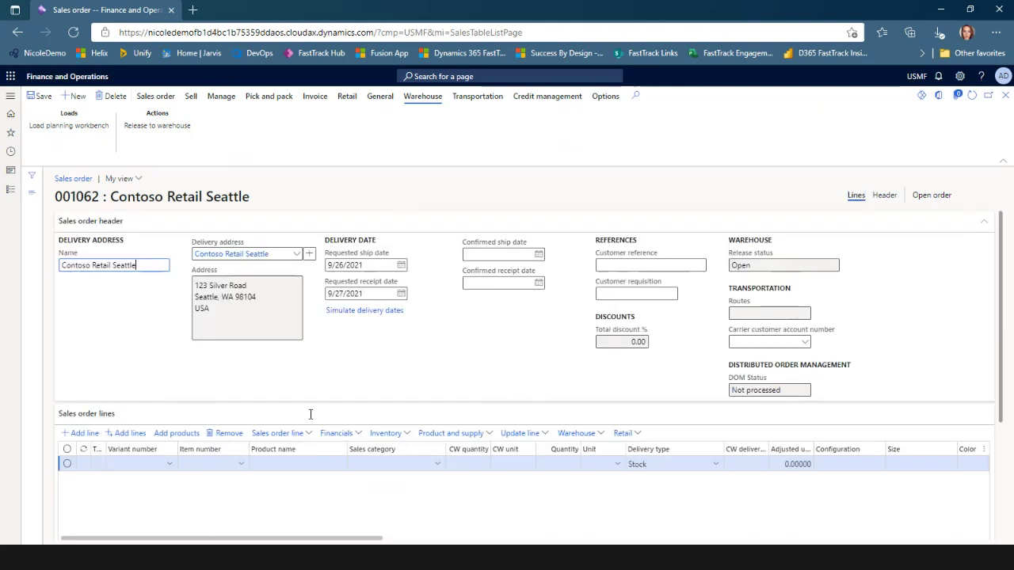
pyautogui.click(214, 468)
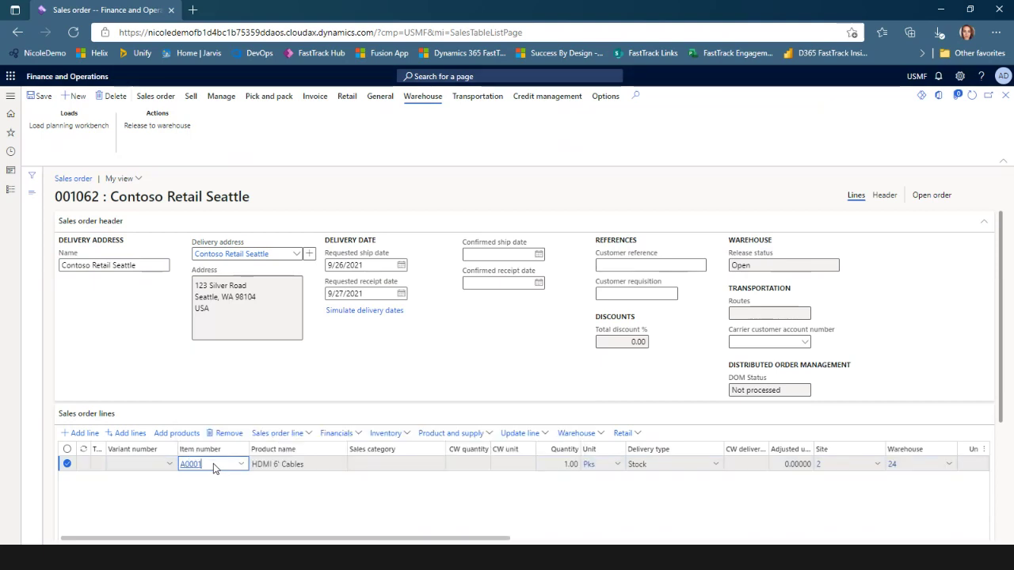
pyautogui.press('Tab')
pyautogui.press('Tab')
pyautogui.press('Tab')
pyautogui.press('Tab')
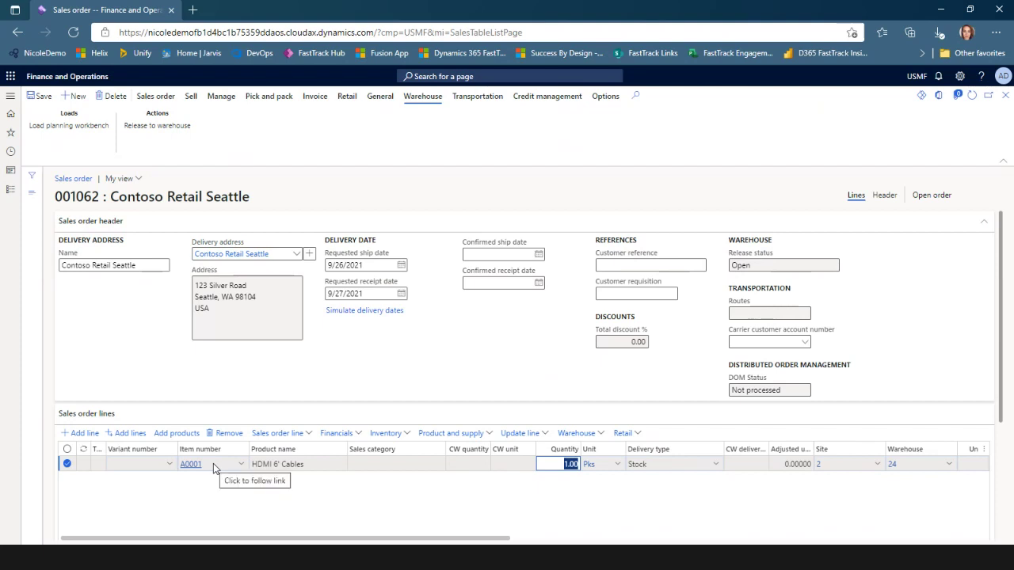
pyautogui.press('Tab')
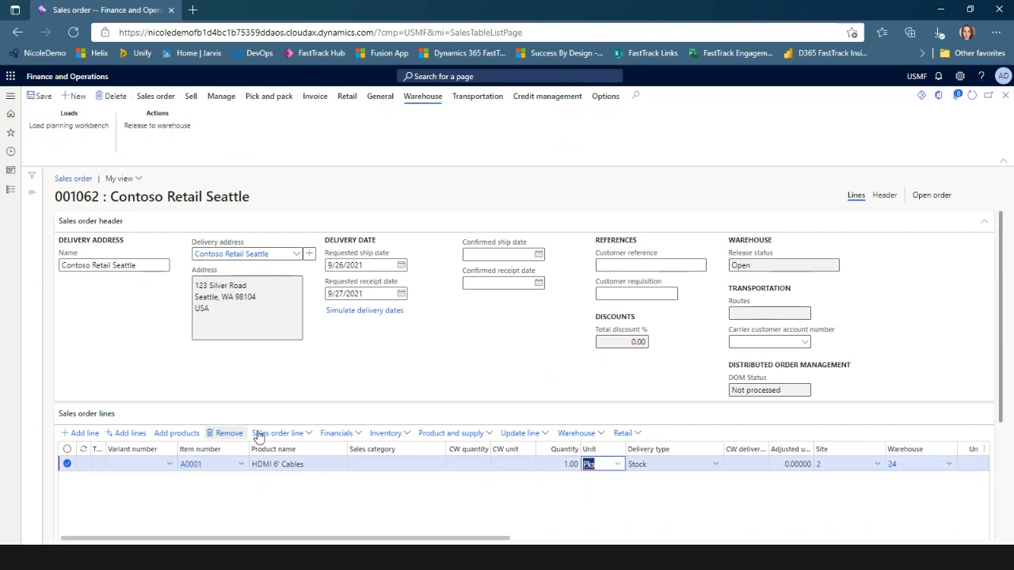
# Reserve the lot for the A0001 order line in warehouse 24 and return to the sales order.
pyautogui.click(392, 435)
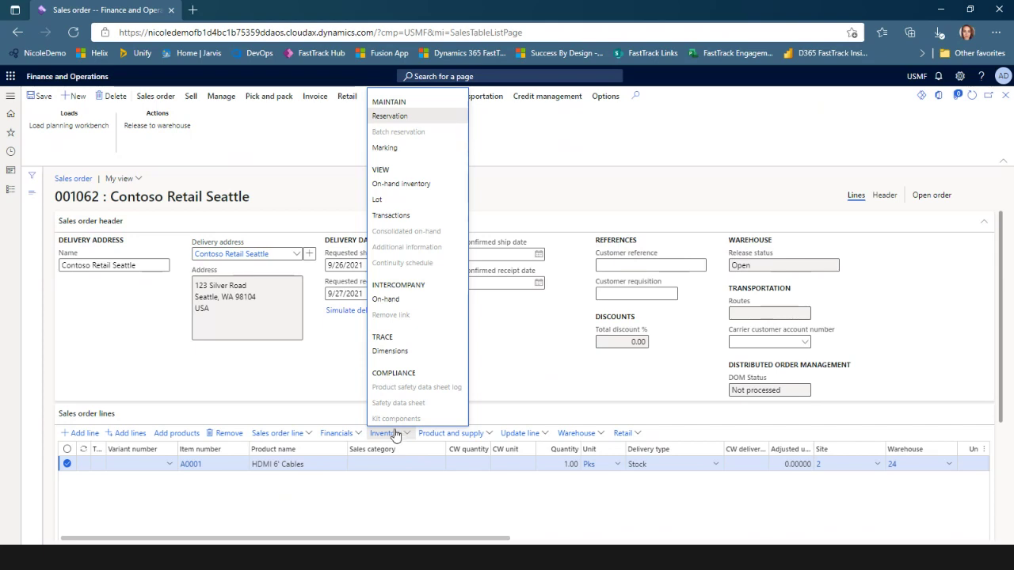
pyautogui.click(395, 117)
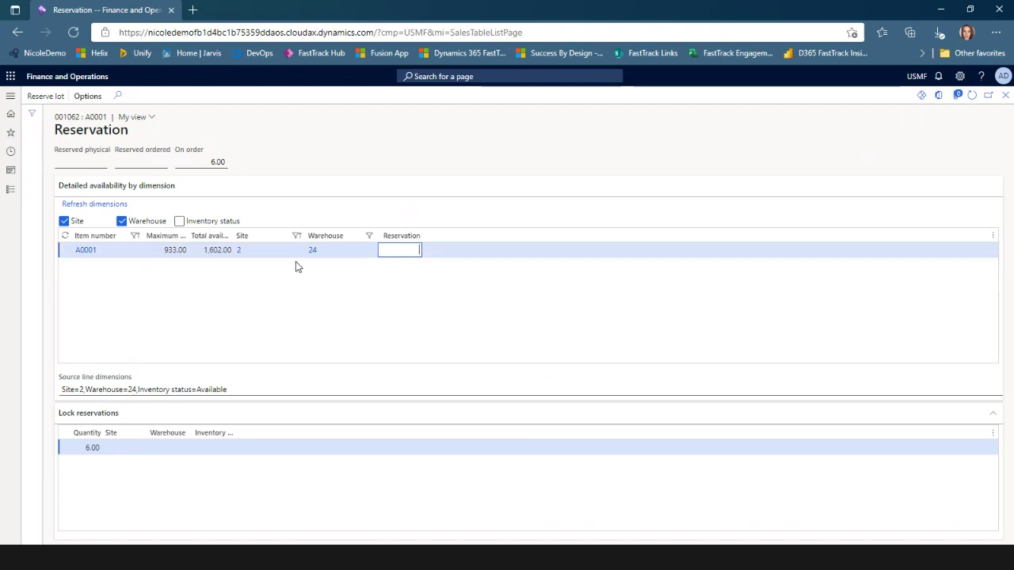
pyautogui.moveTo(317, 256)
pyautogui.click(45, 96)
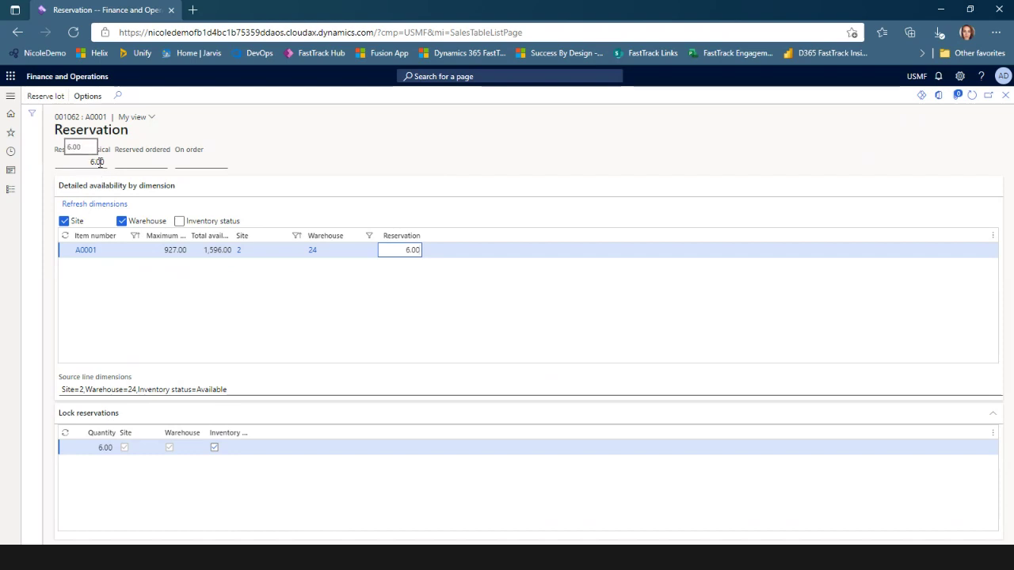
pyautogui.click(1004, 96)
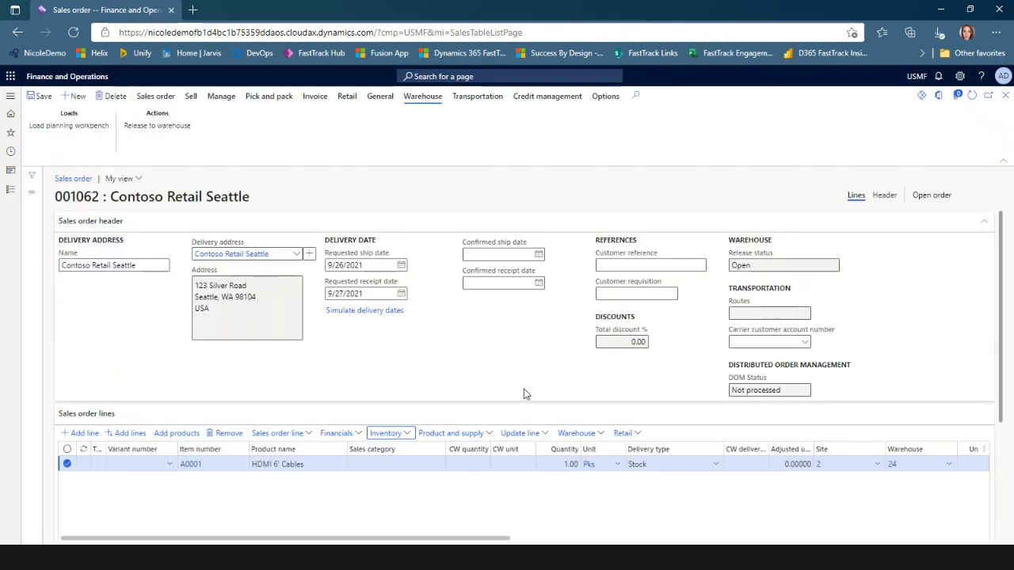
# Release the sales order to the warehouse, then review and dismiss the resulting messages.
pyautogui.click(165, 126)
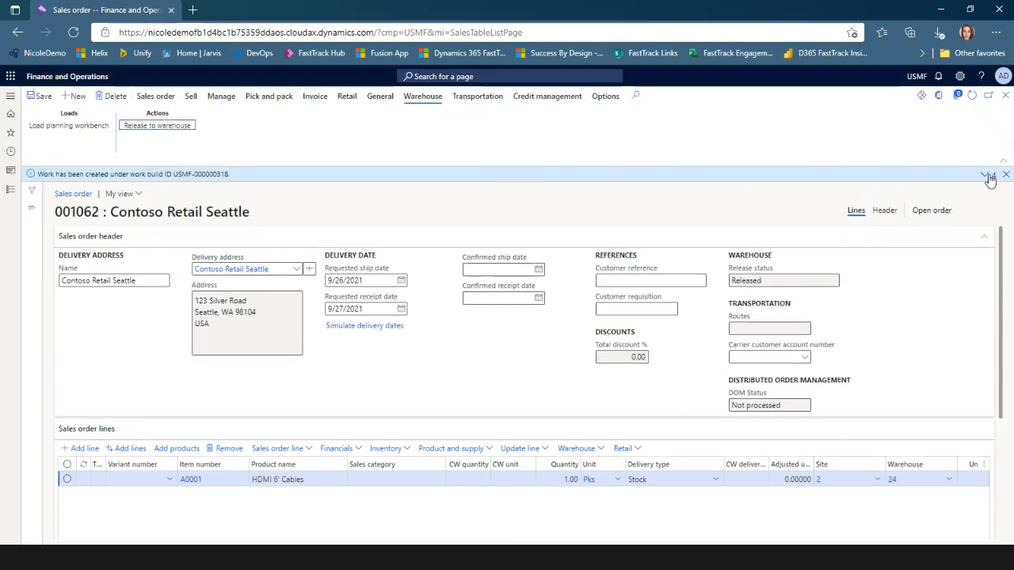
pyautogui.click(984, 174)
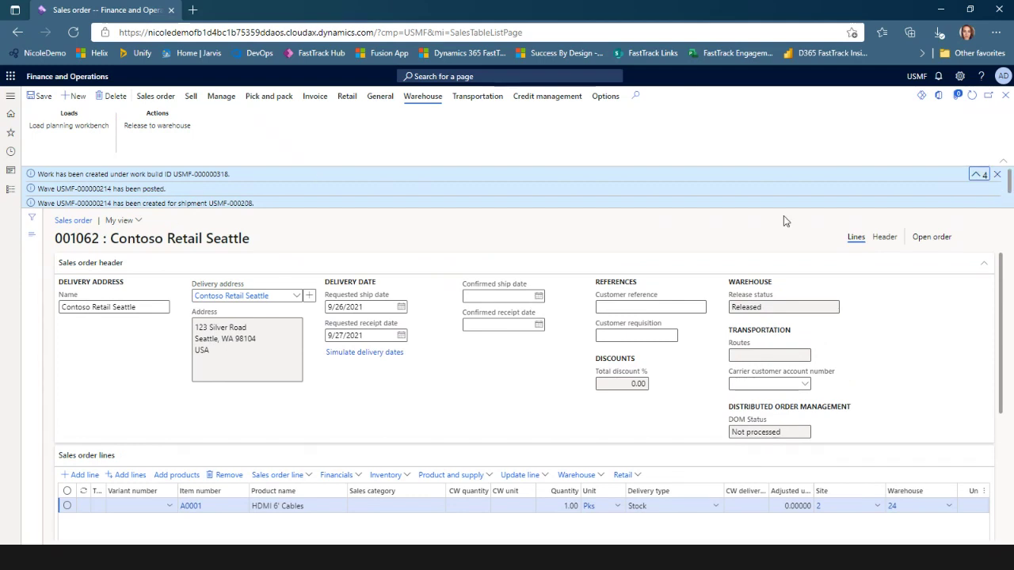
pyautogui.click(996, 175)
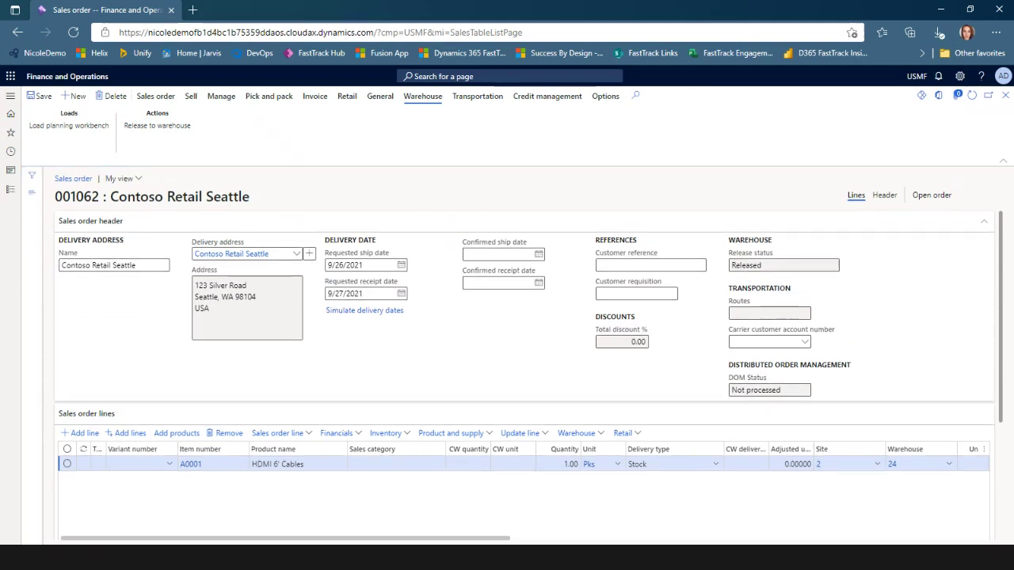
# Open the work details of the A0001 order line and examine the pick and put locations.
pyautogui.click(591, 439)
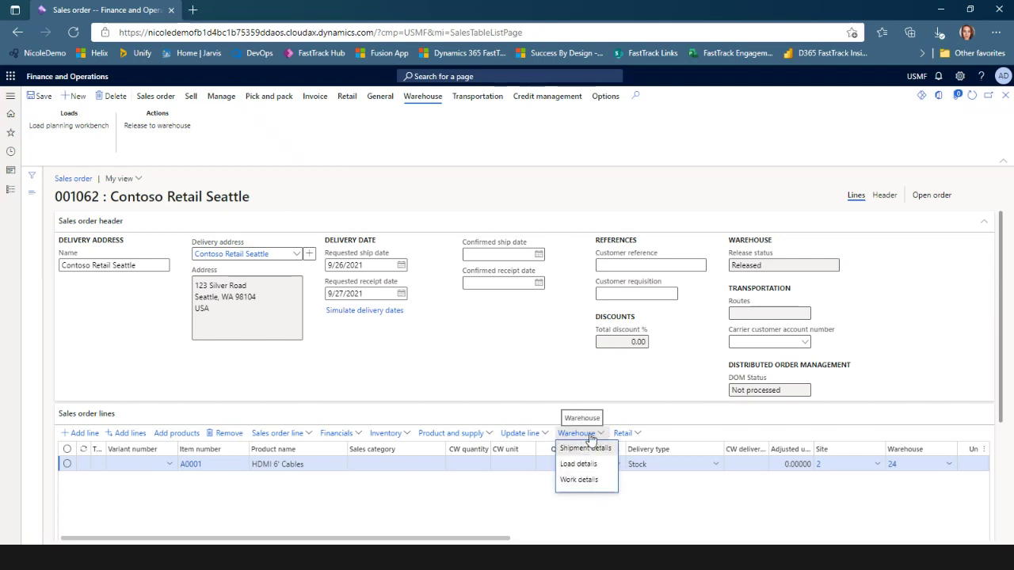
pyautogui.click(580, 480)
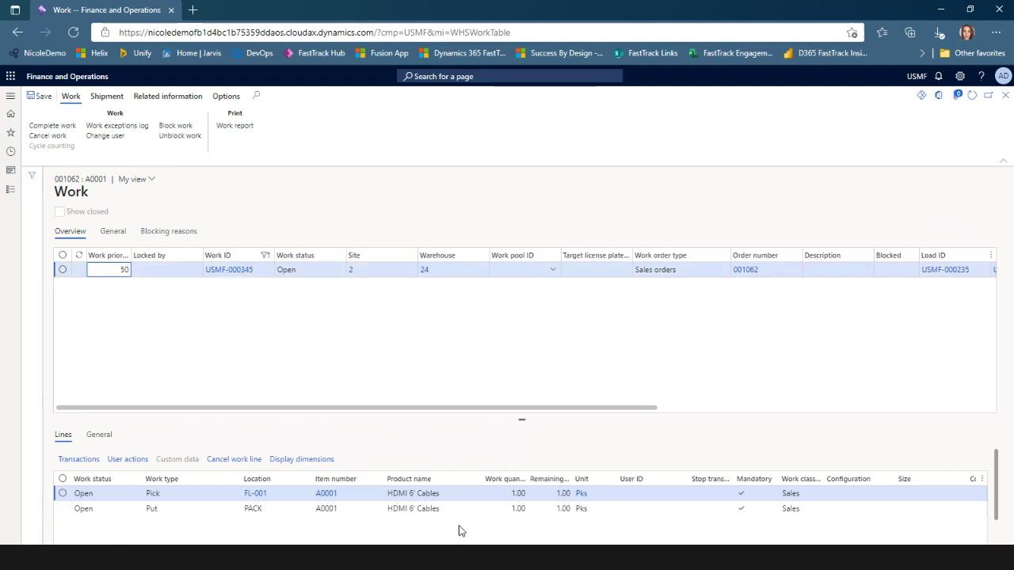
pyautogui.moveTo(265, 503)
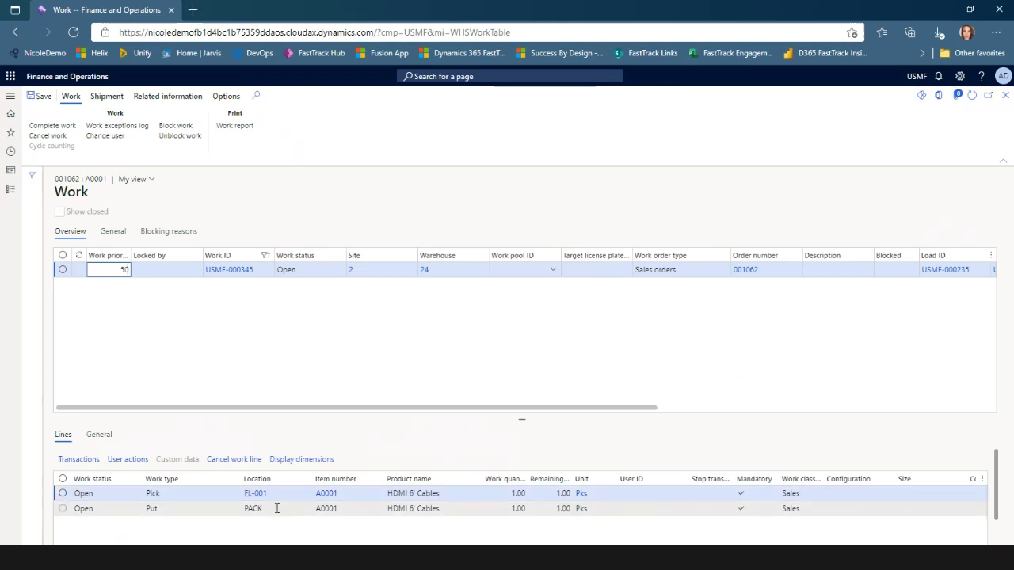
pyautogui.click(275, 509)
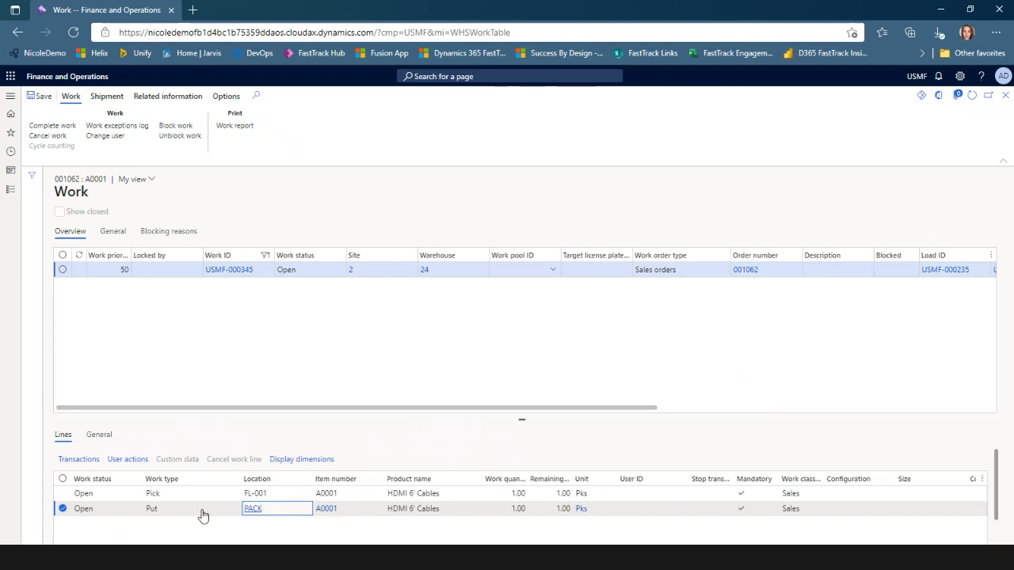
# Copy the work ID of the sales order's work and switch to the Warehouse Management app.
pyautogui.click(251, 276)
pyautogui.hotkey('ctrl', 'c')
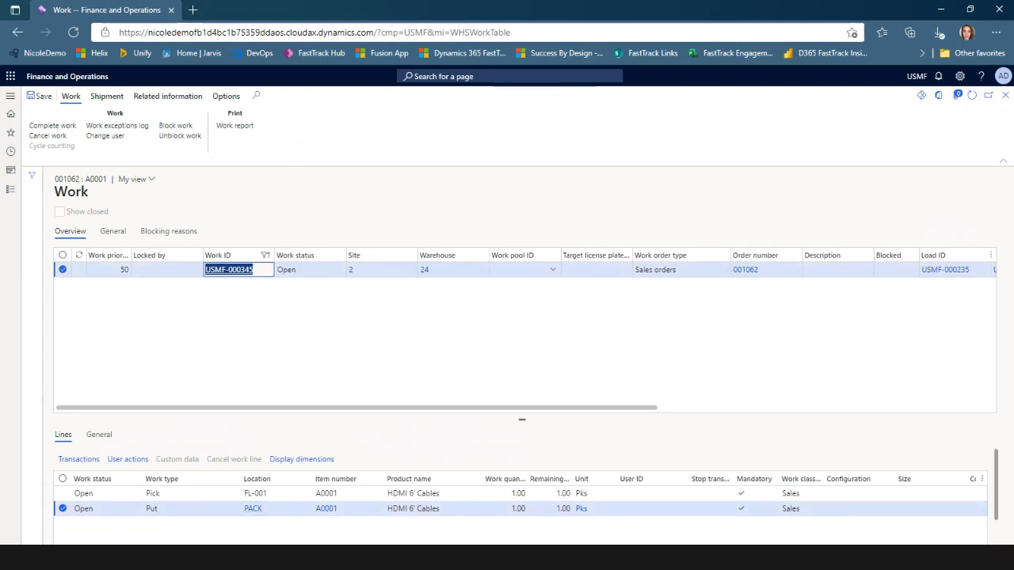
pyautogui.hotkey('alt', 'Tab')
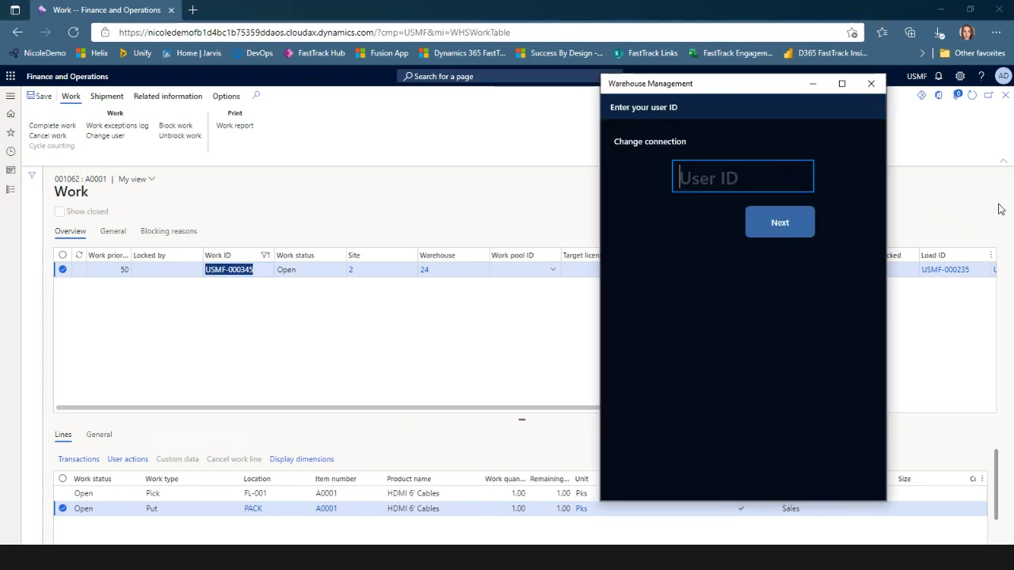
# Sign in to the warehouse app with the worker's user ID and password.
pyautogui.write('NEG')
pyautogui.press('Return')
pyautogui.write('1')
pyautogui.press('Return')
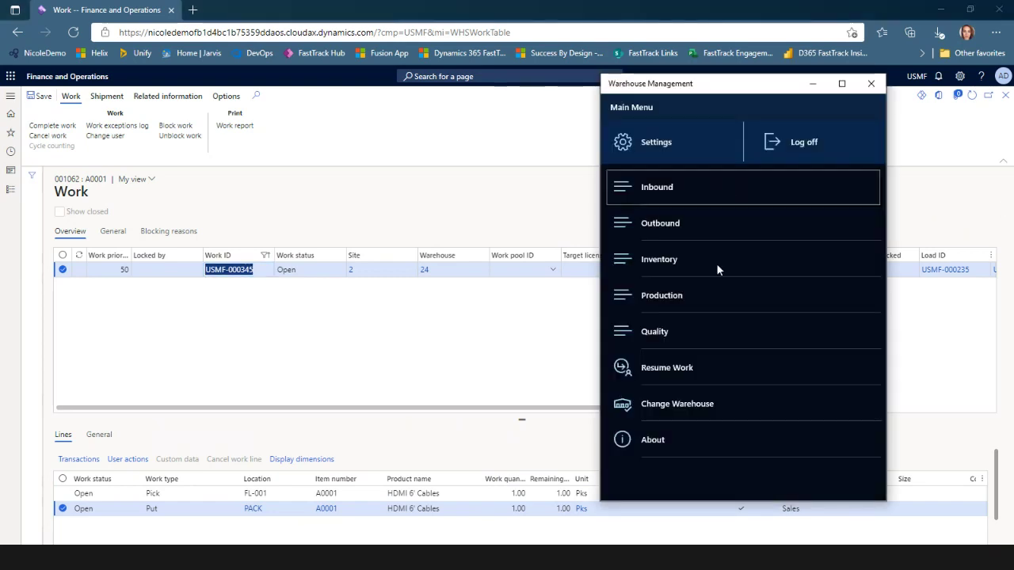
# Start outbound Sales Picking for the copied work ID.
pyautogui.click(677, 226)
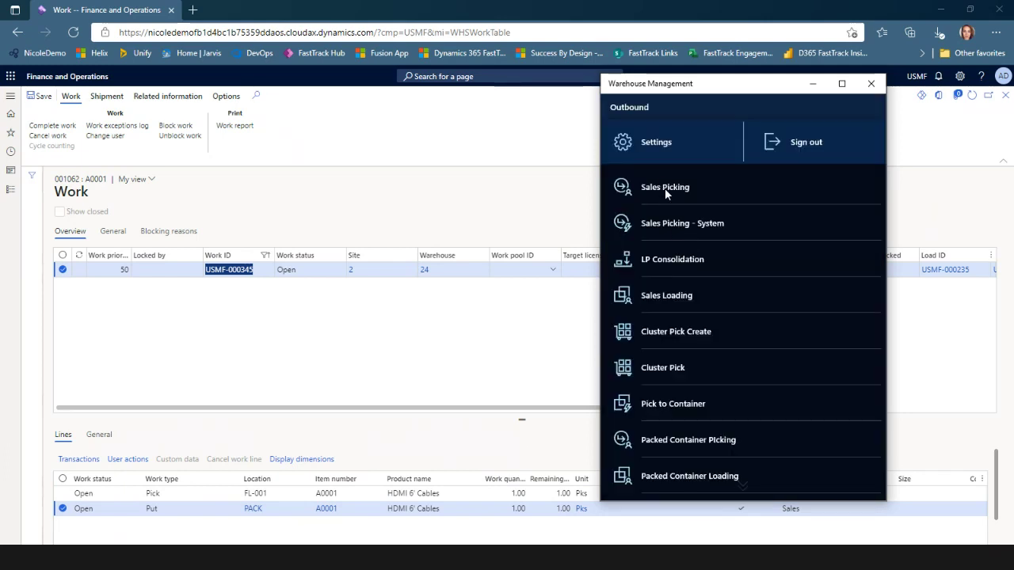
pyautogui.click(665, 188)
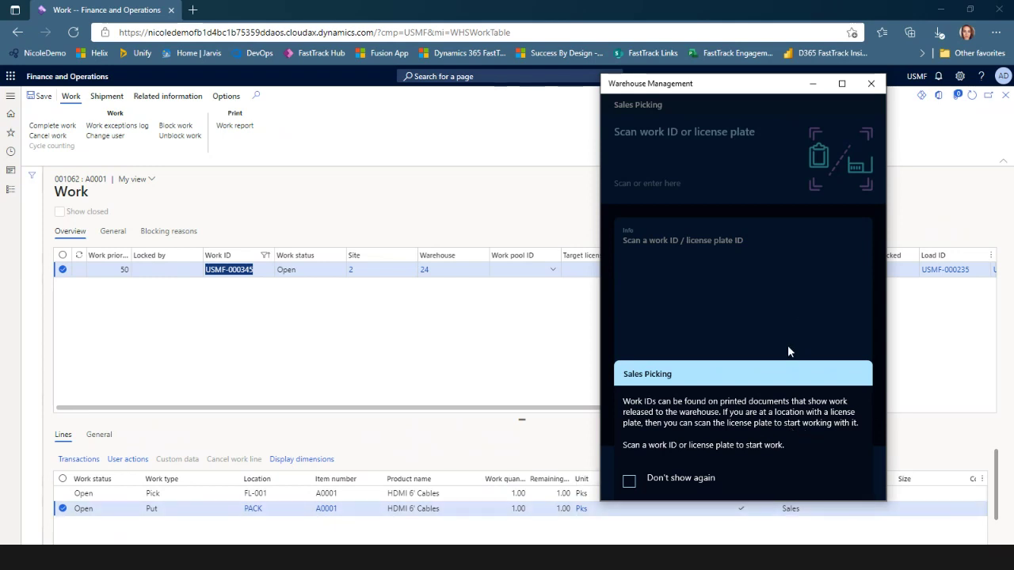
pyautogui.click(680, 182)
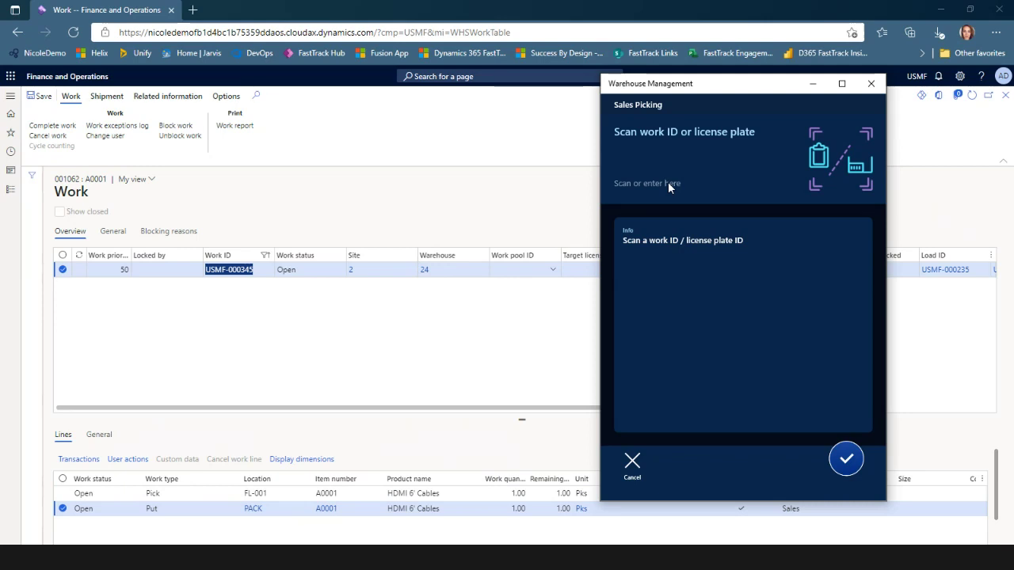
pyautogui.click(668, 183)
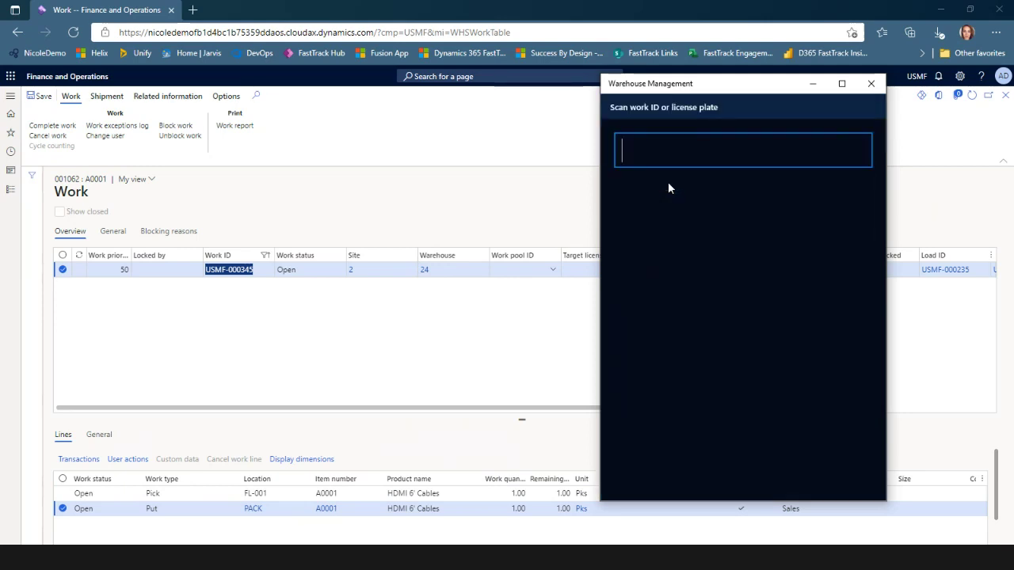
pyautogui.hotkey('ctrl', 'v')
pyautogui.press('Return')
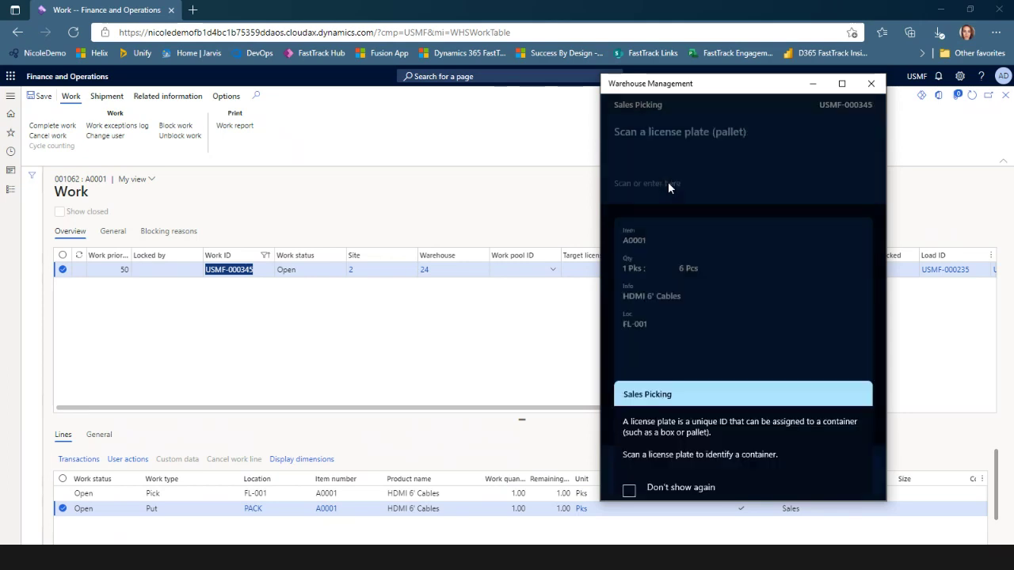
# Enter license plate 24 as the pallet to pick item A0001 from at location FL-001.
pyautogui.click(734, 184)
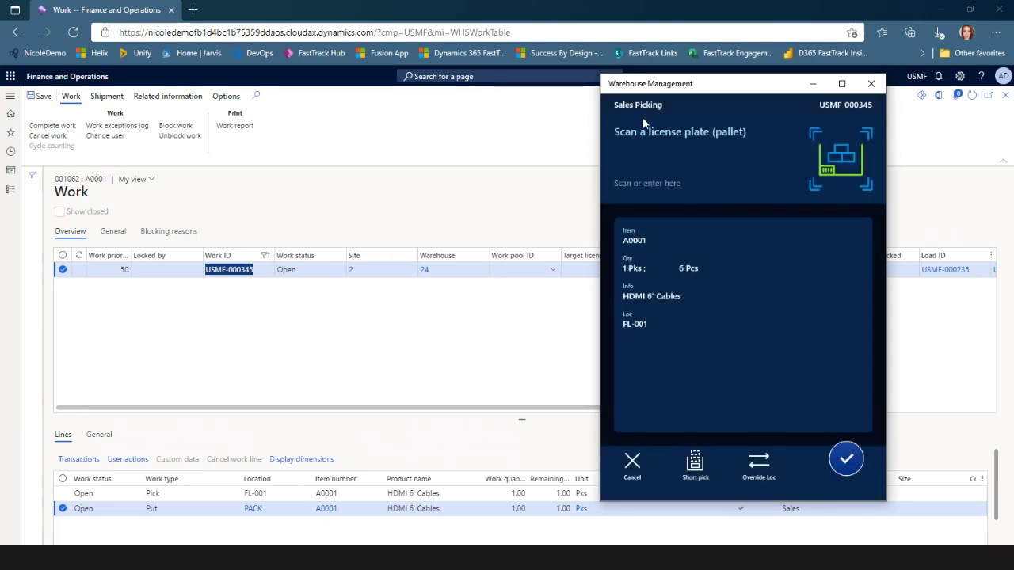
pyautogui.click(644, 185)
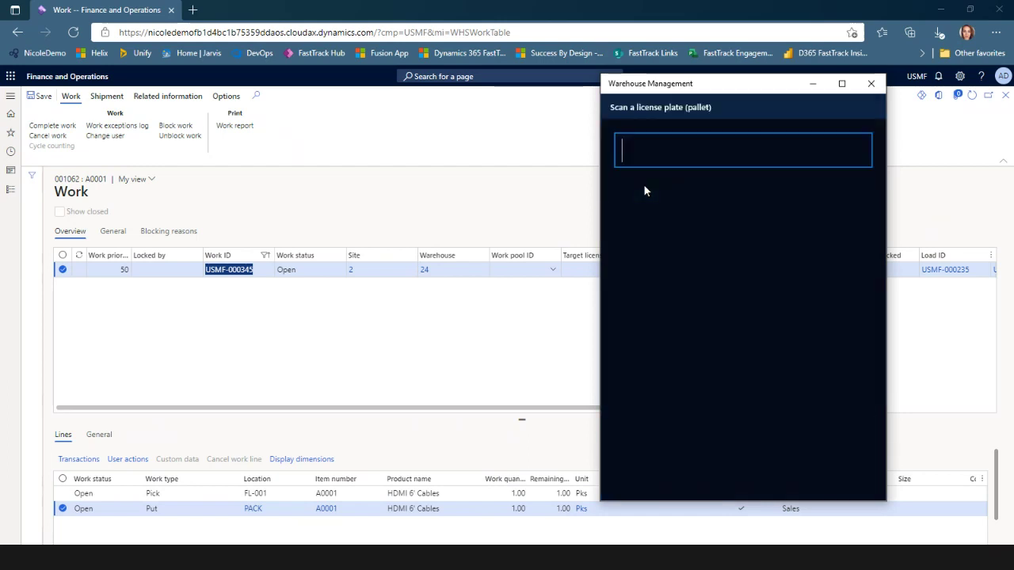
pyautogui.write('24')
pyautogui.press('Return')
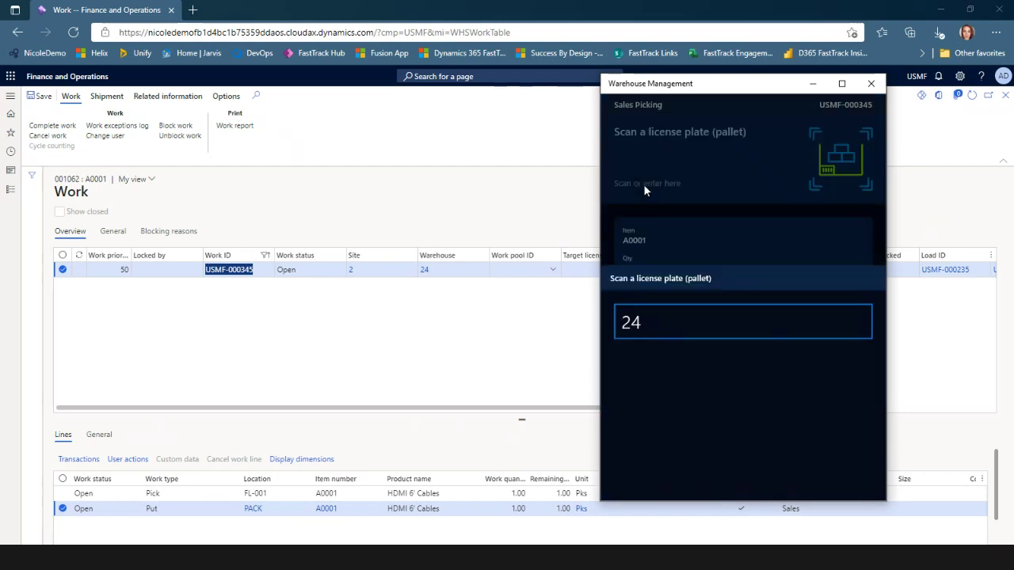
# Assign target license plate 092421001 to the pick and confirm the put to the PACK location.
pyautogui.click(719, 178)
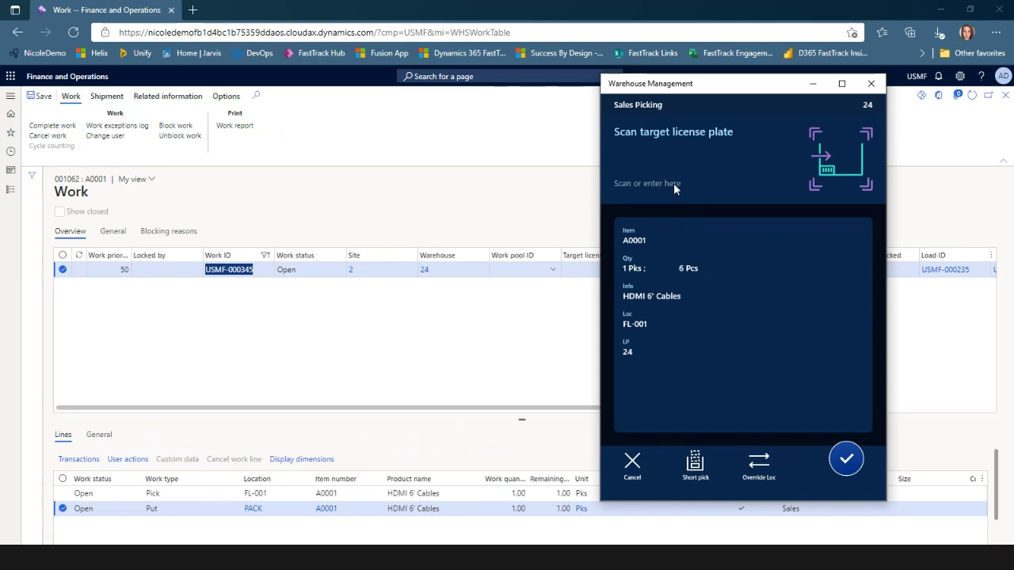
pyautogui.click(674, 183)
pyautogui.write('0924')
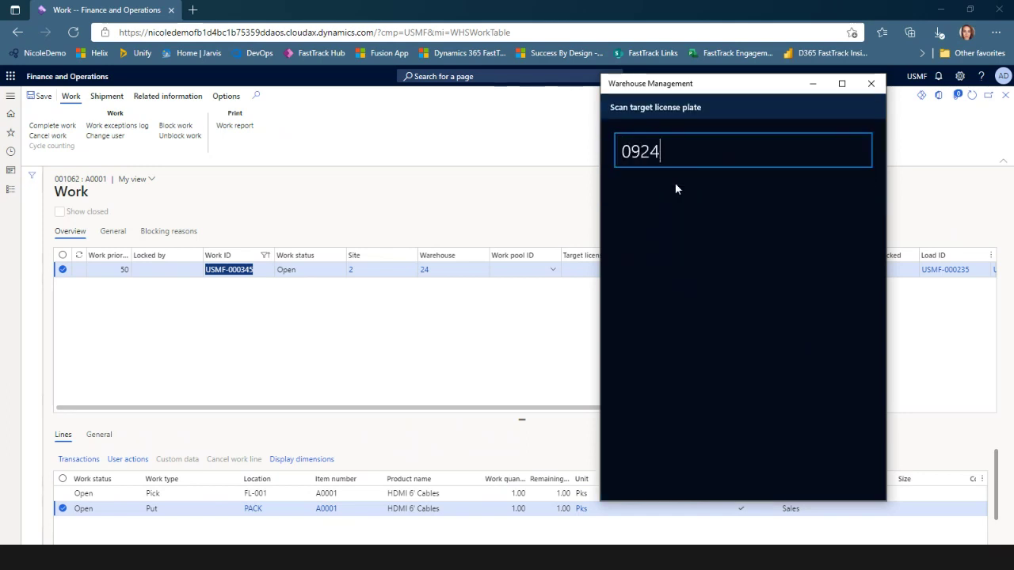
pyautogui.write('21001')
pyautogui.press('Return')
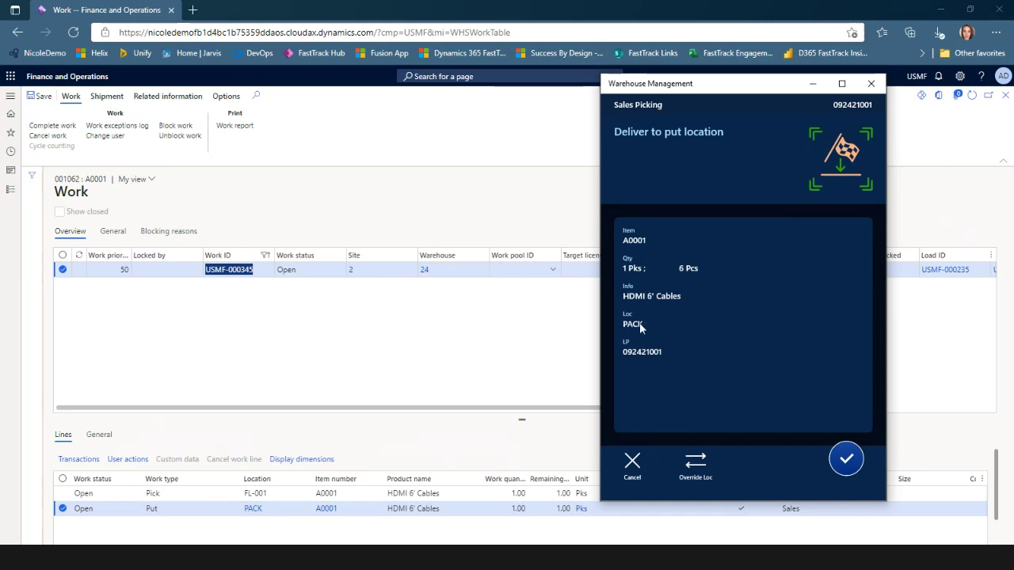
pyautogui.click(846, 463)
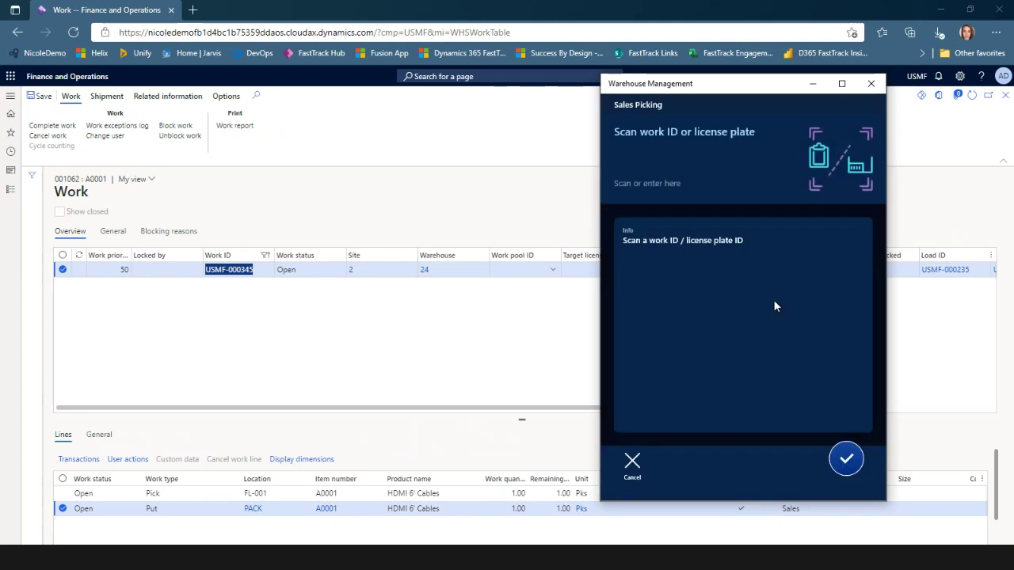
# Return to the Work page in Finance and Operations, refresh it and check the work's target license plate.
pyautogui.click(813, 84)
pyautogui.click(973, 96)
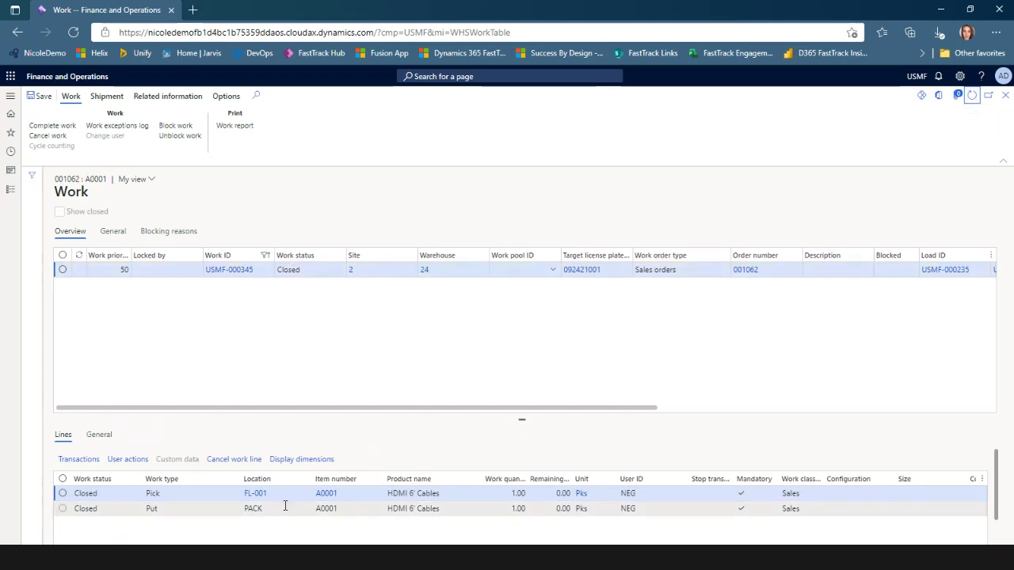
pyautogui.click(604, 273)
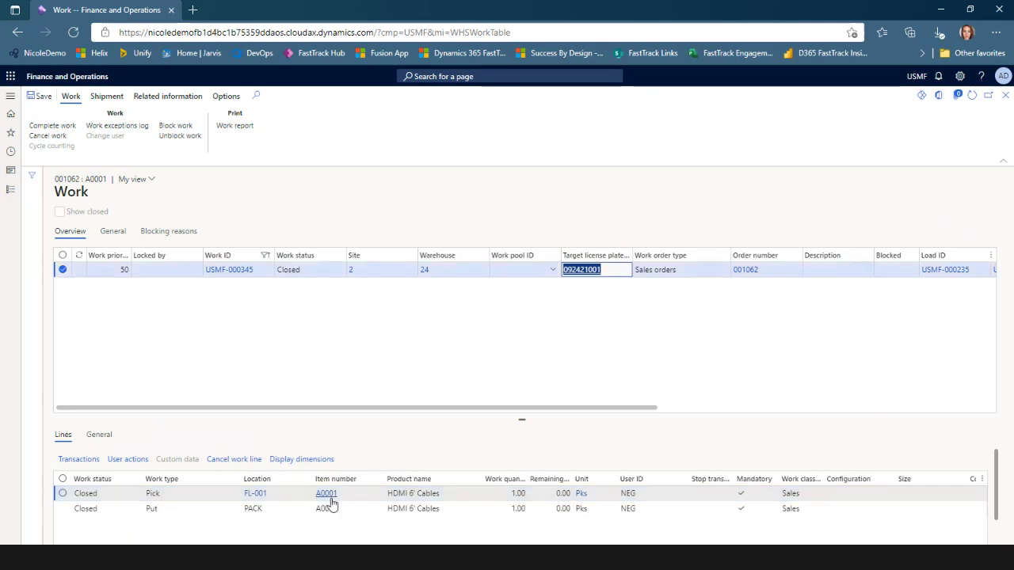
# Leave the work and sales order, and open Warehouse management's Pack page for site 2, warehouse 24, location PACK and profile 24 Pack.
pyautogui.click(1005, 96)
pyautogui.click(1006, 96)
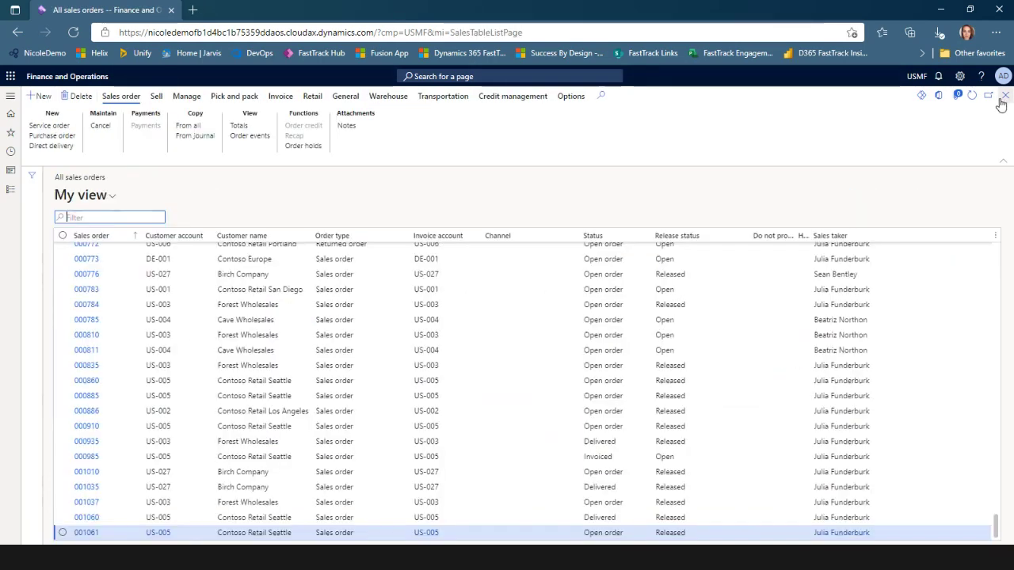
pyautogui.click(8, 187)
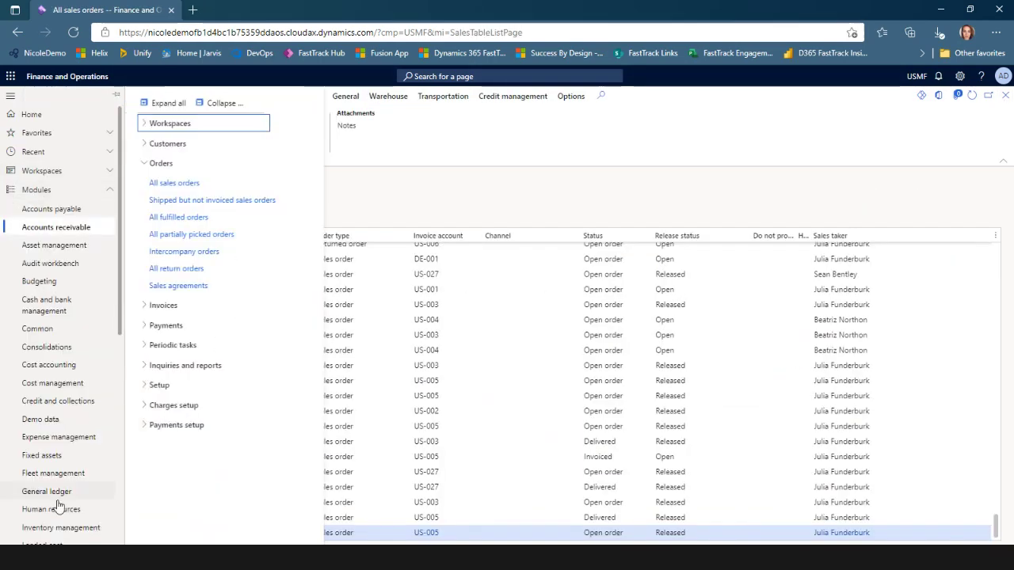
pyautogui.scroll(-5, 62, 499)
pyautogui.scroll(-1, 62, 499)
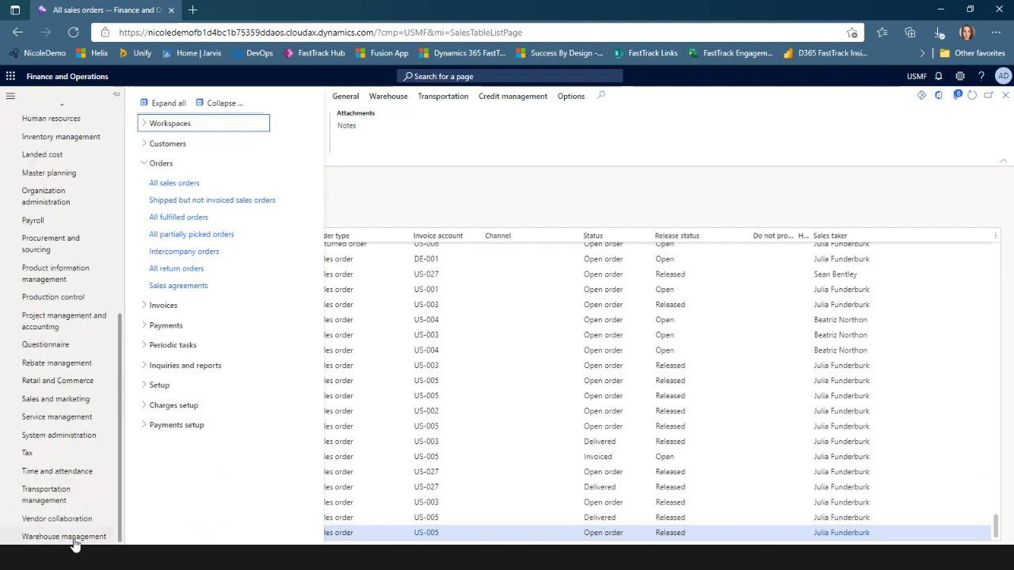
pyautogui.click(73, 539)
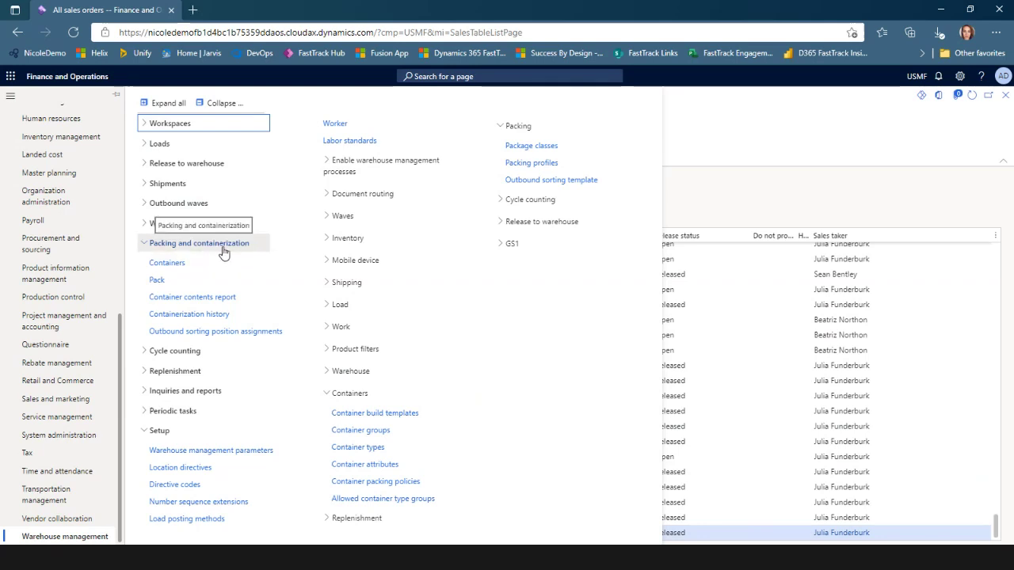
pyautogui.click(157, 282)
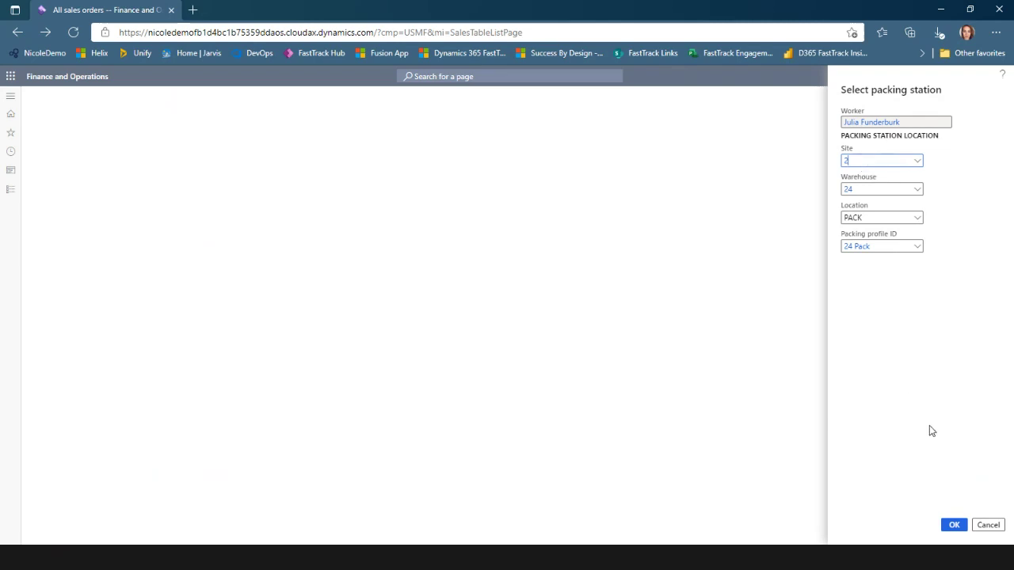
pyautogui.click(954, 528)
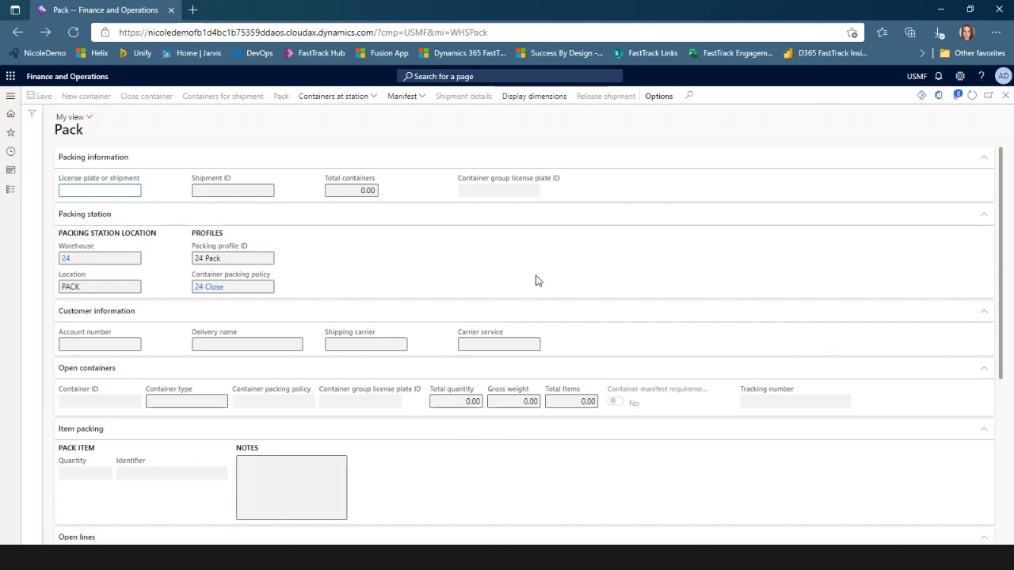
# Load license plate 092421001 at the packing station and collapse the Packing station section.
pyautogui.click(73, 191)
pyautogui.write('092421001')
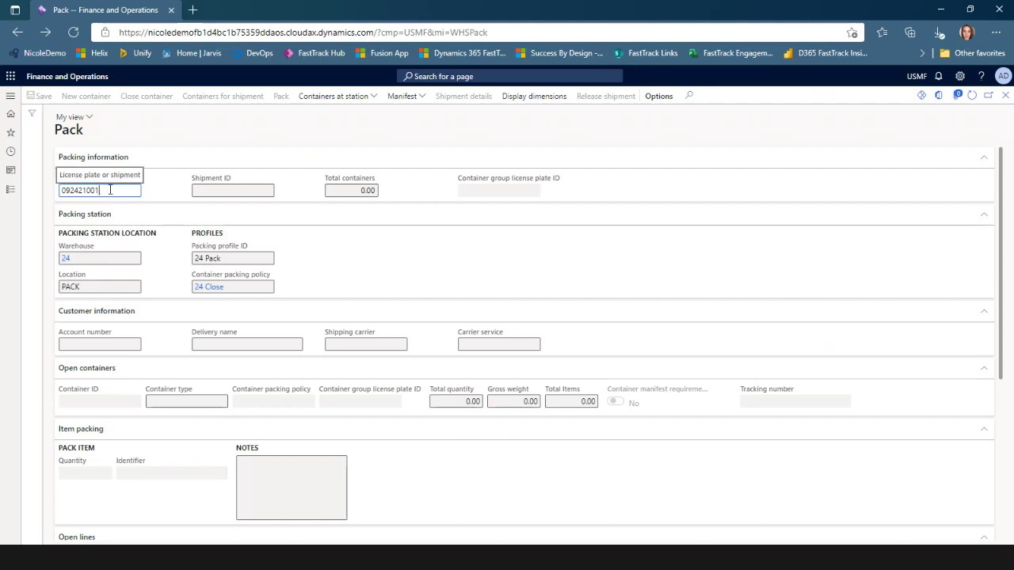
pyautogui.press('Return')
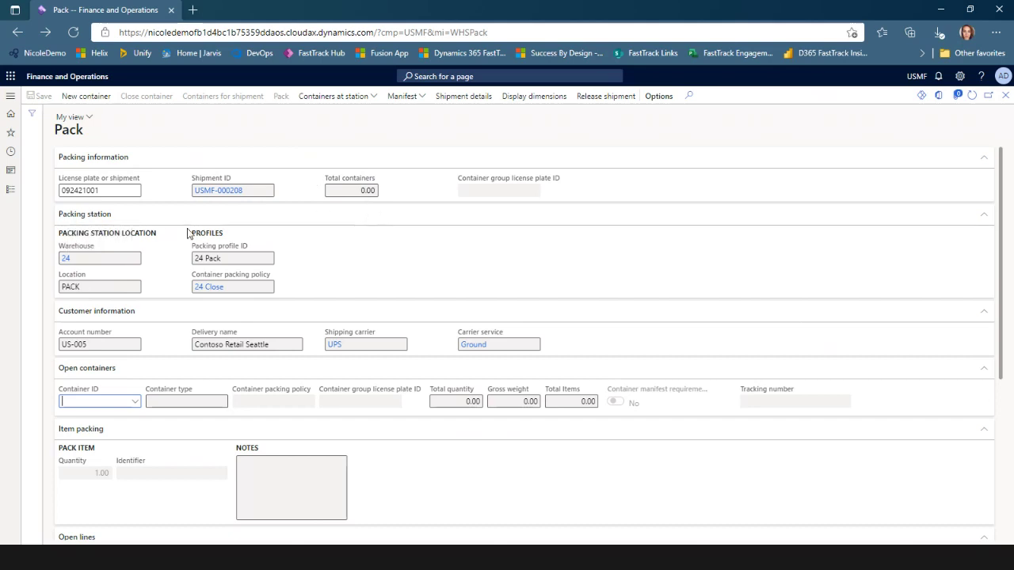
pyautogui.click(111, 226)
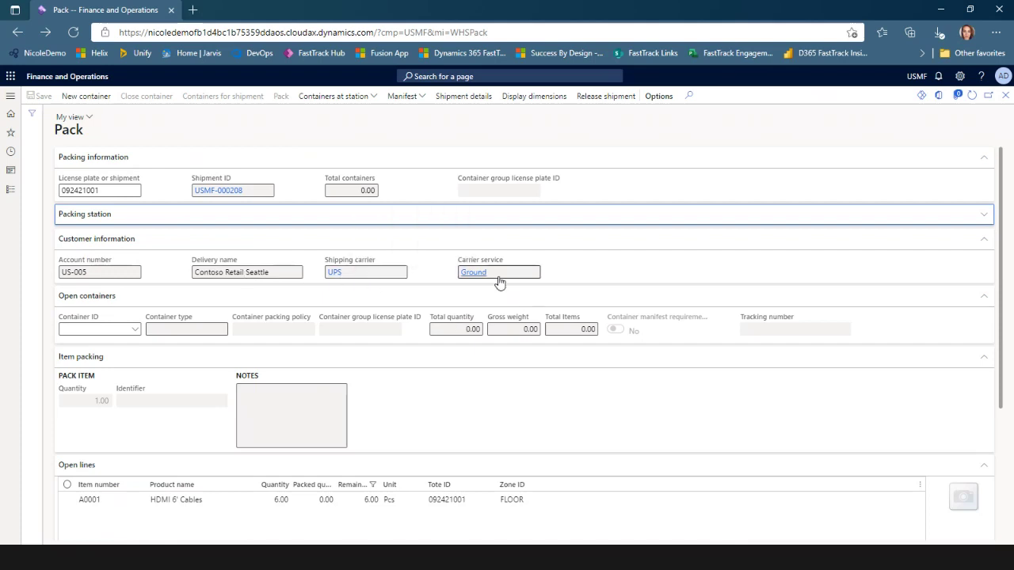
# Examine the shipment's customer and carrier details and the quantities in the open lines and all lines.
pyautogui.moveTo(500, 283)
pyautogui.scroll(-2, 681, 427)
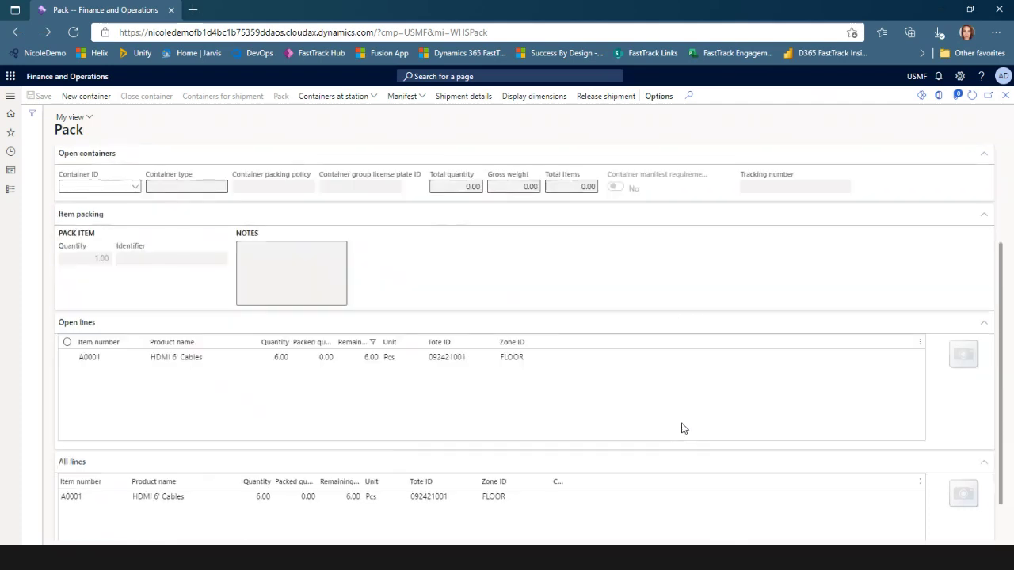
pyautogui.scroll(1, 681, 427)
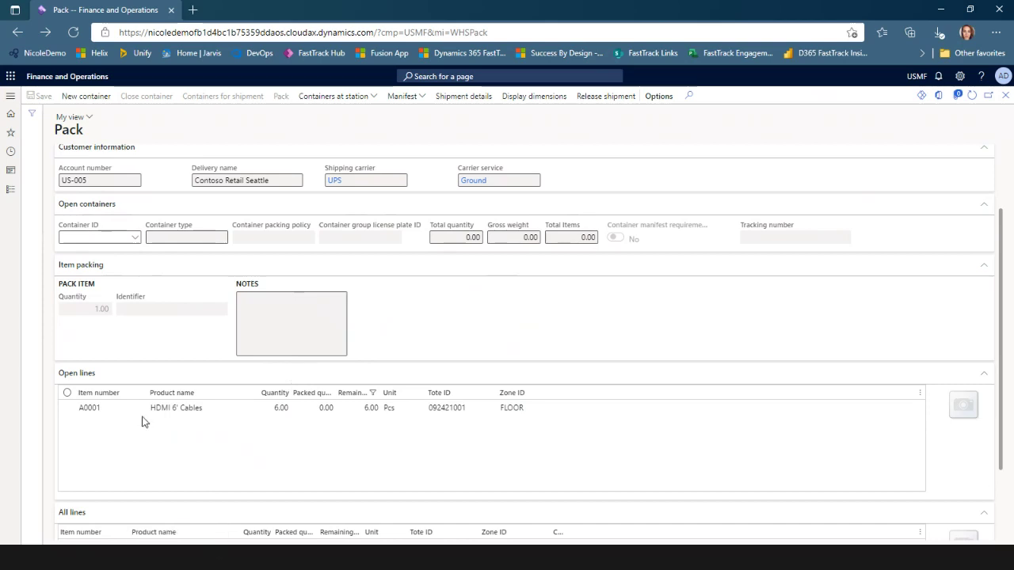
pyautogui.scroll(-1, 397, 494)
pyautogui.scroll(-2, 397, 490)
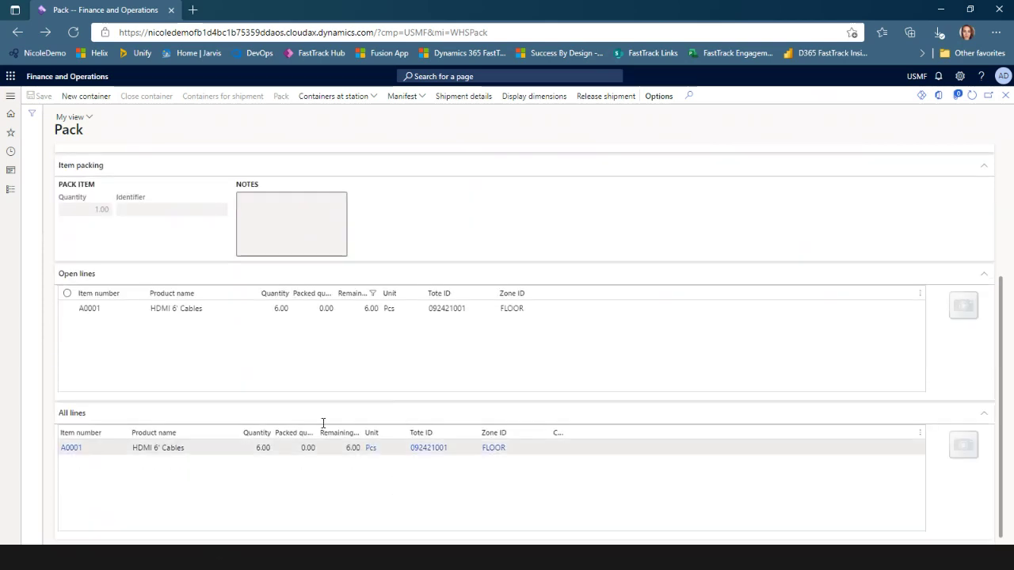
pyautogui.scroll(5, 256, 245)
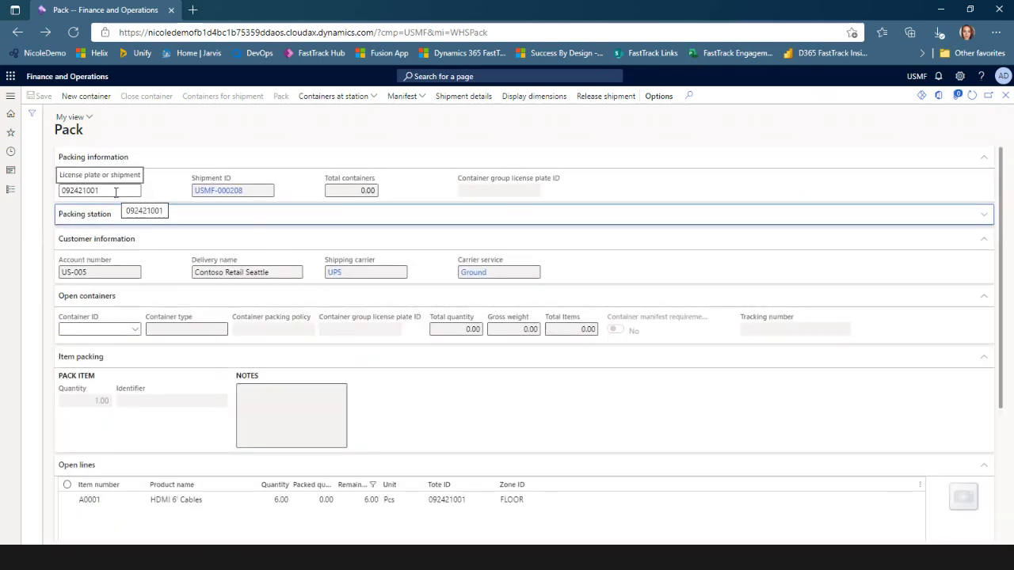
pyautogui.scroll(-5, 322, 446)
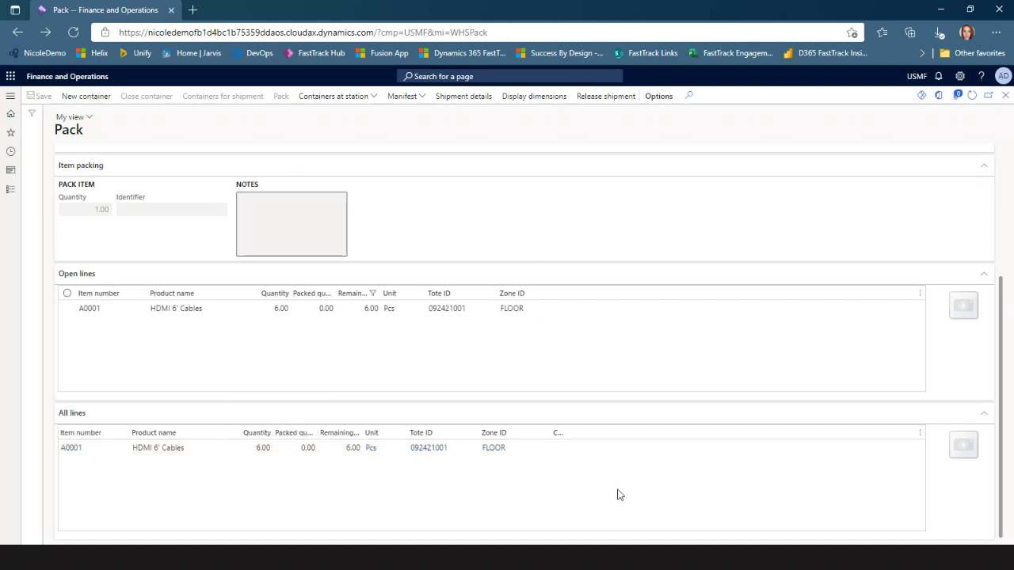
pyautogui.scroll(3, 620, 495)
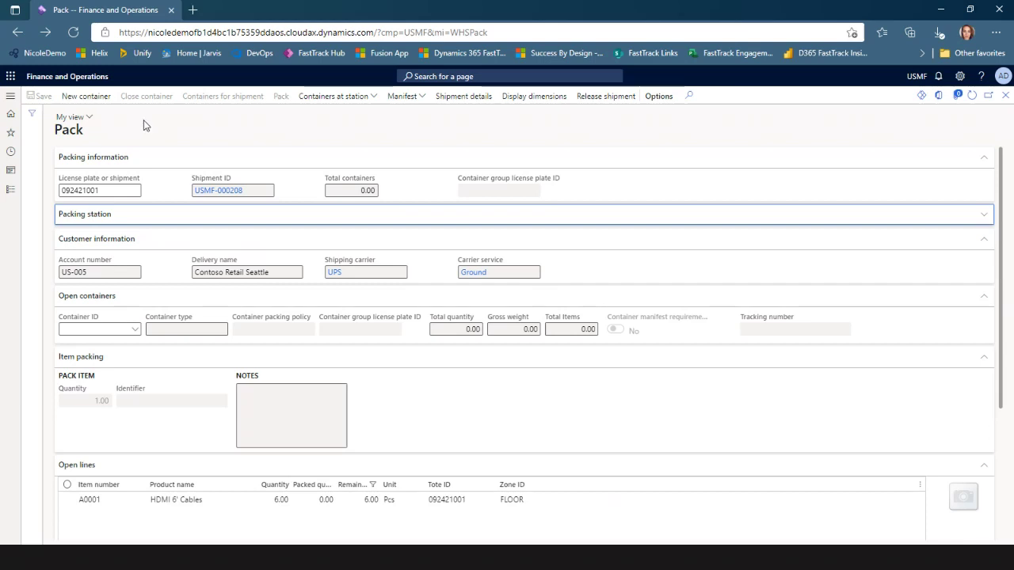
# Create a new container of type Box-Medium for the shipment, keeping the proposed container ID.
pyautogui.click(89, 97)
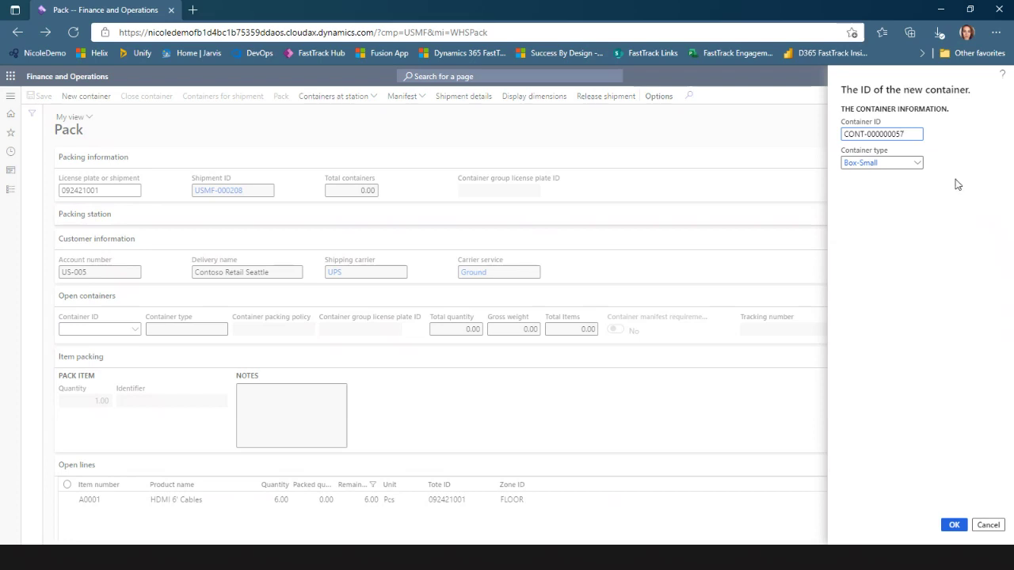
pyautogui.click(918, 165)
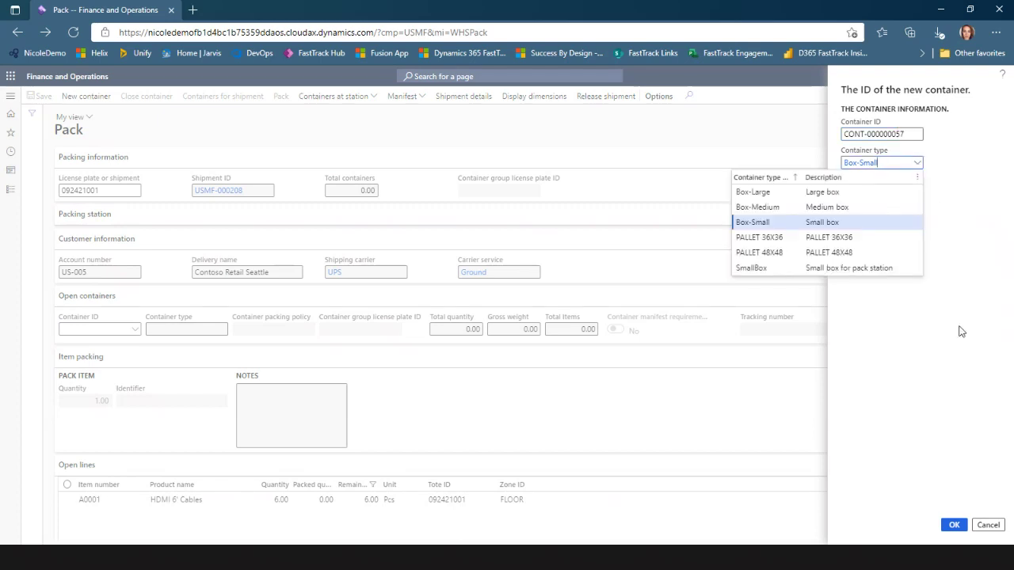
pyautogui.click(785, 208)
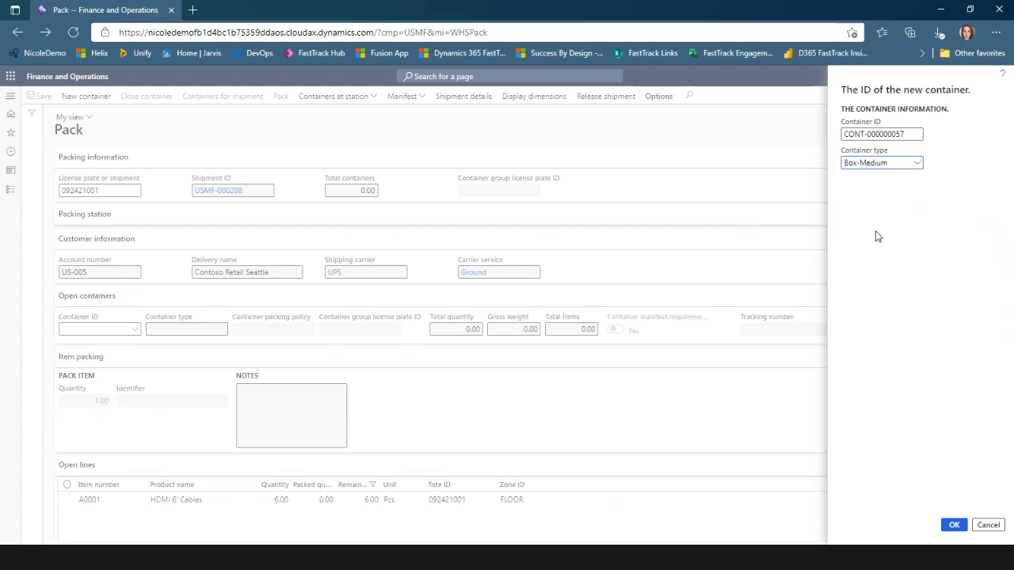
pyautogui.click(954, 524)
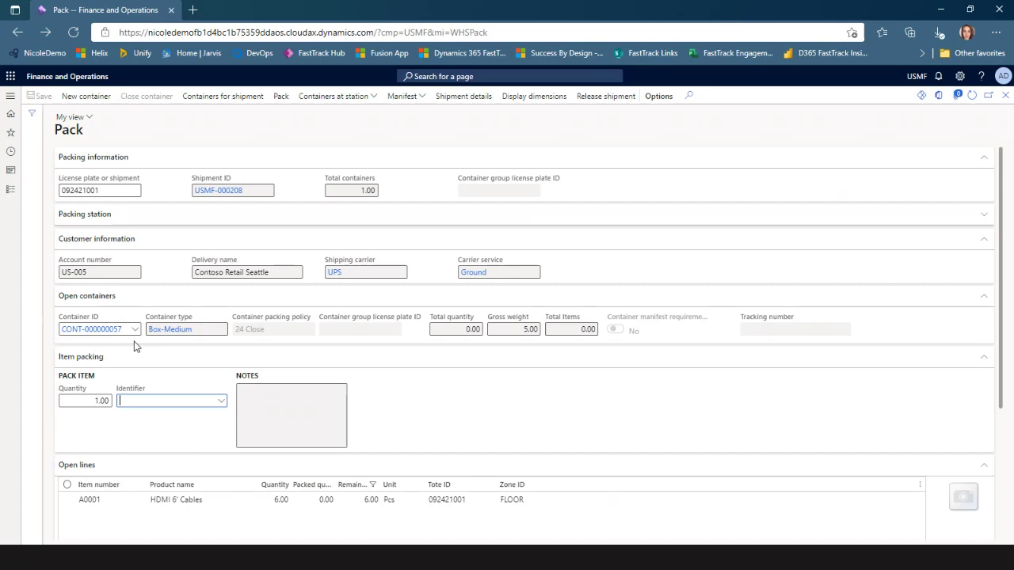
# Check the open container's total quantity, gross weight and container type.
pyautogui.click(473, 330)
pyautogui.click(515, 329)
pyautogui.click(201, 331)
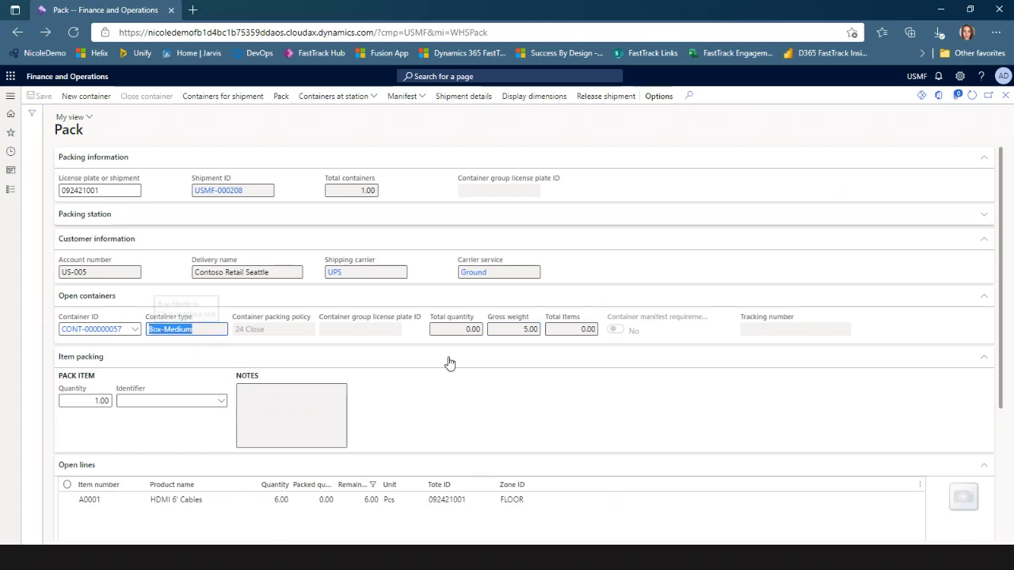
# Pack one piece of item A0001 into the open Box-Medium container and check the container's total quantity and gross weight.
pyautogui.click(526, 330)
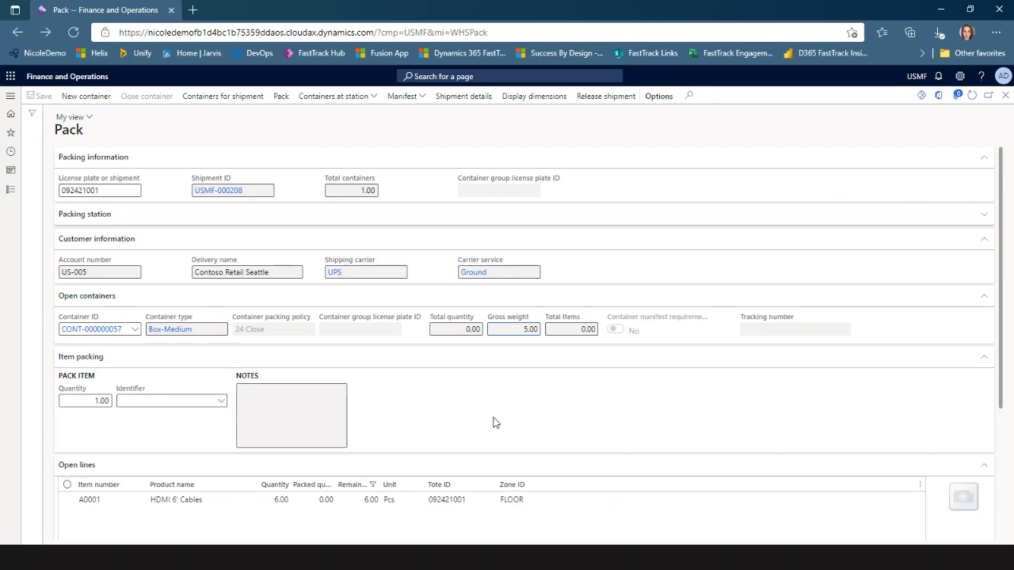
pyautogui.scroll(-1, 565, 453)
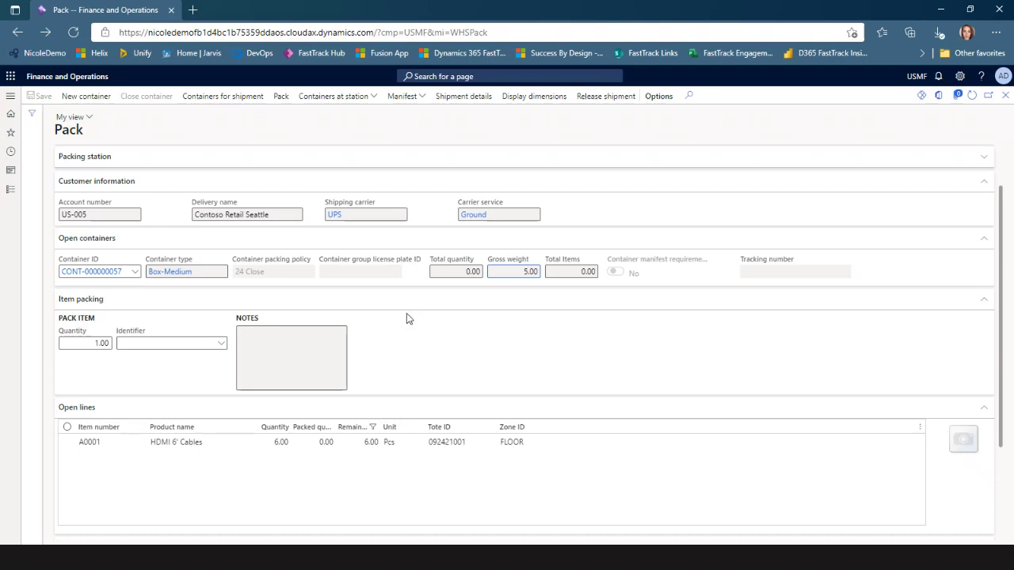
pyautogui.scroll(-1, 431, 472)
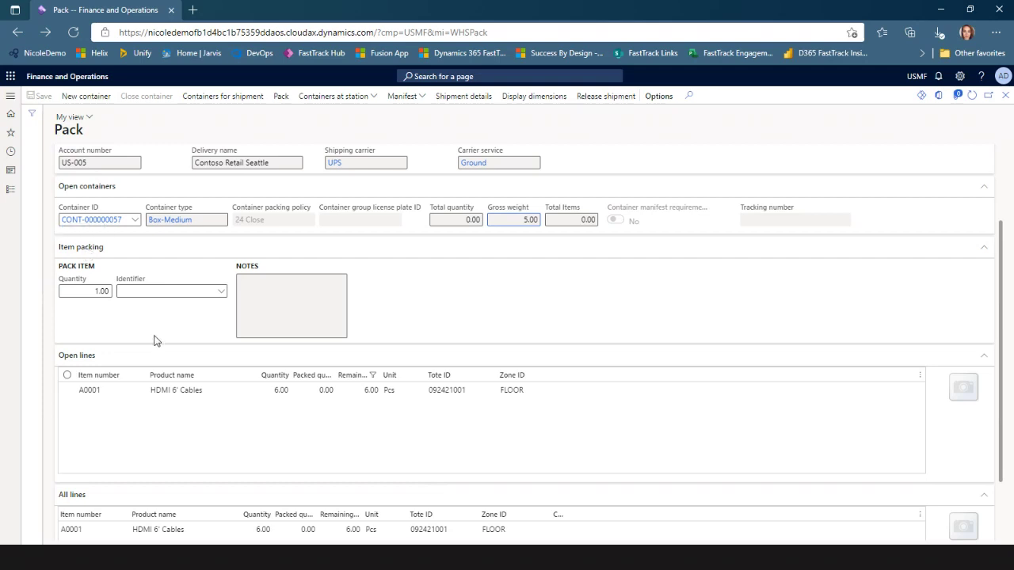
pyautogui.click(220, 294)
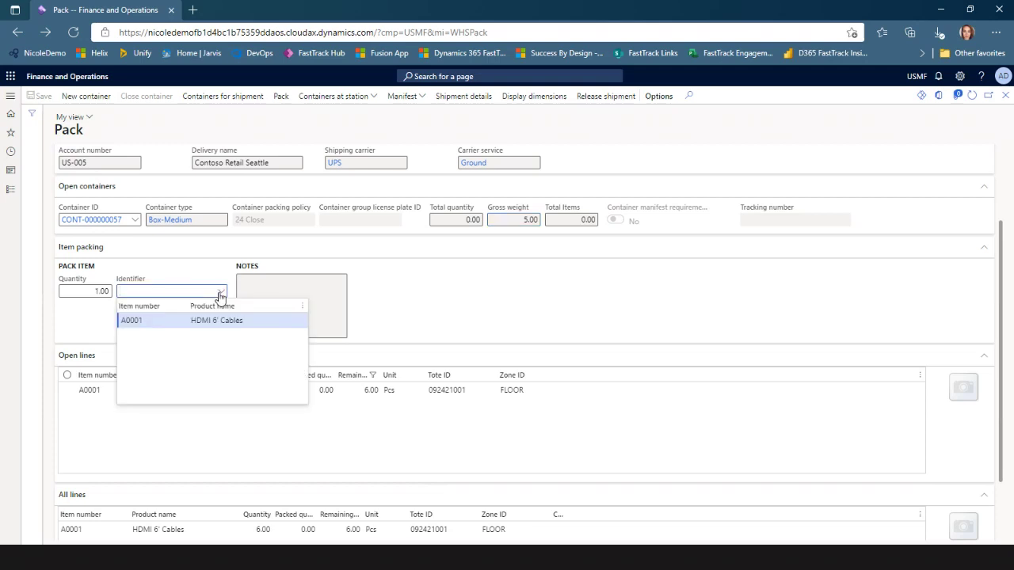
pyautogui.click(152, 320)
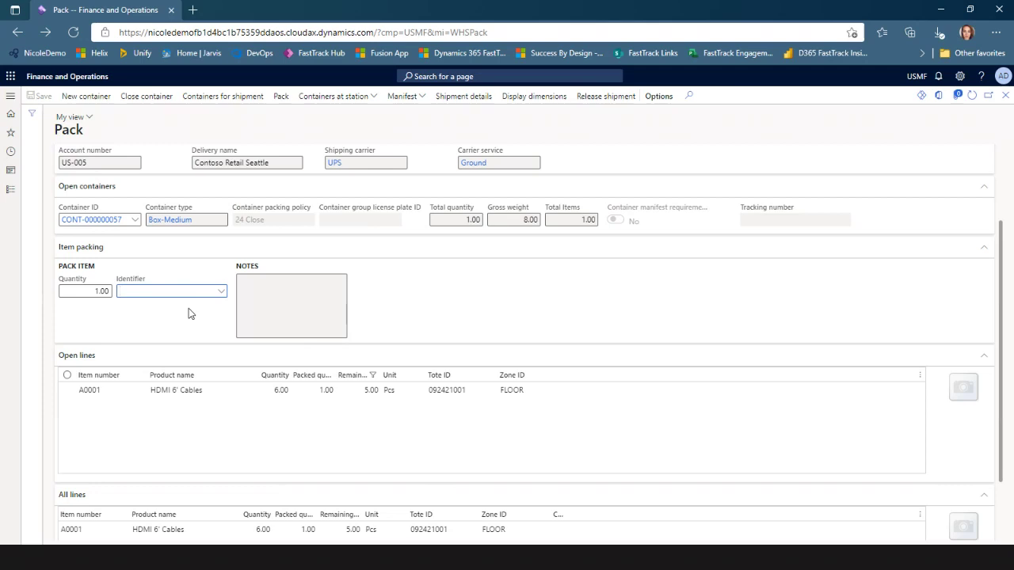
pyautogui.click(463, 219)
pyautogui.click(528, 221)
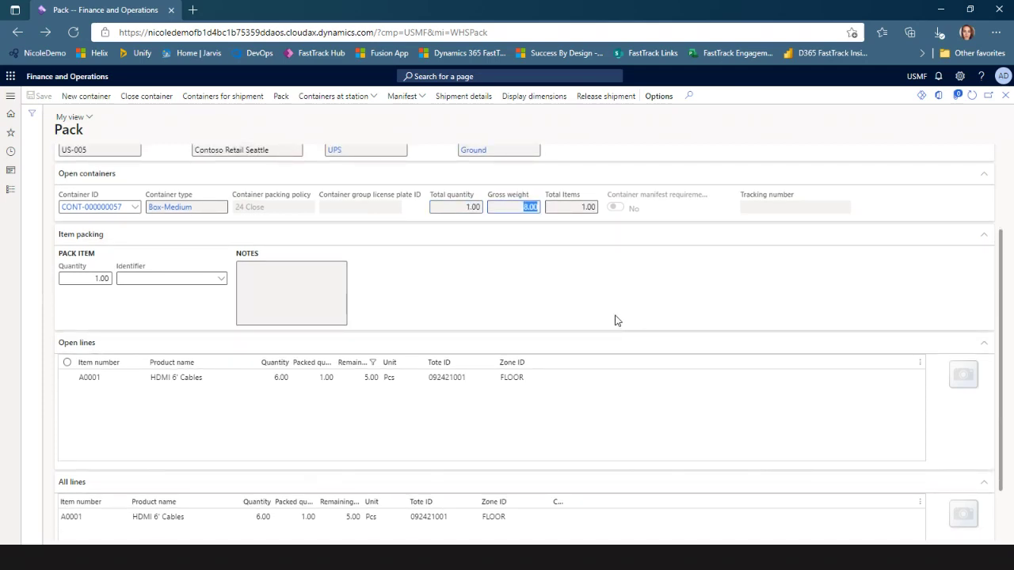
pyautogui.click(531, 207)
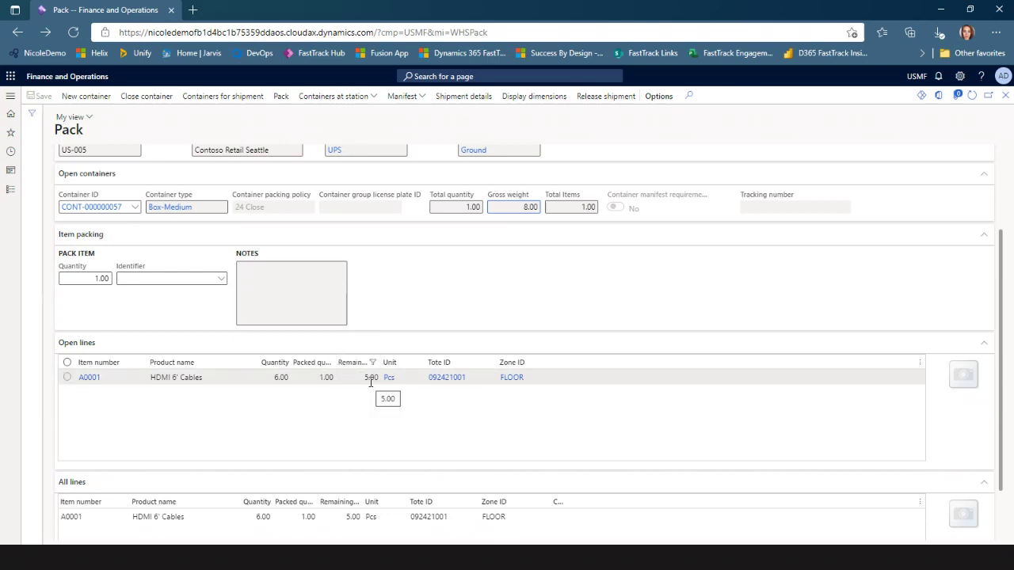
# Set the packing quantity to 5 and pack the remaining pieces of item A0001 into the open container.
pyautogui.scroll(1, 369, 446)
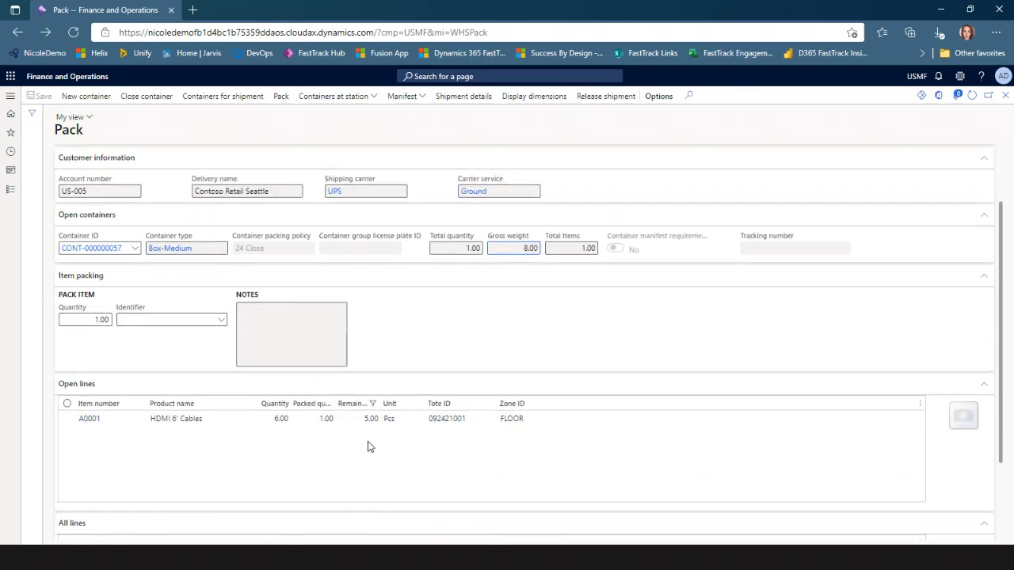
pyautogui.click(89, 320)
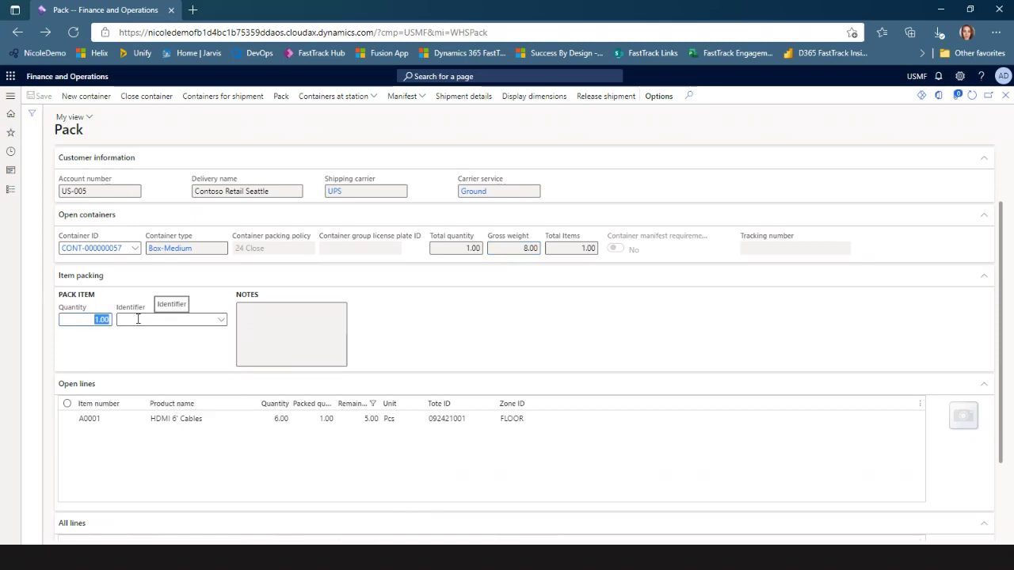
pyautogui.write('5')
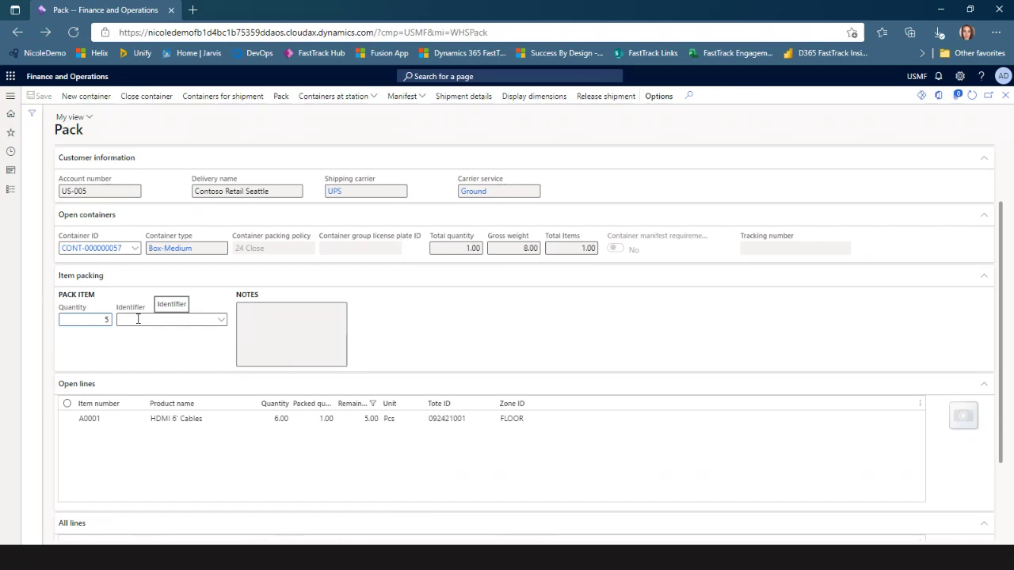
pyautogui.press('Tab')
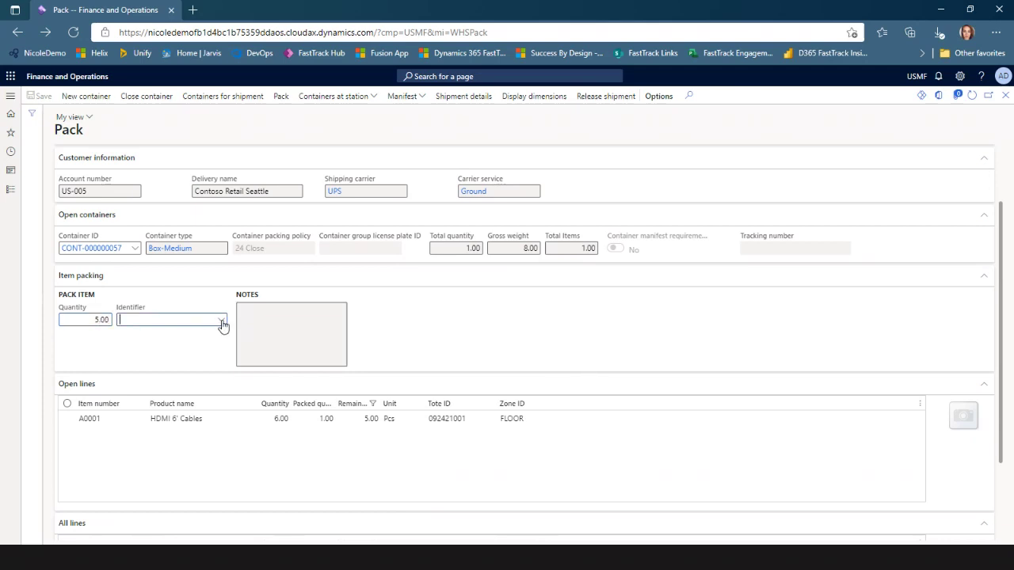
pyautogui.click(221, 321)
pyautogui.click(163, 348)
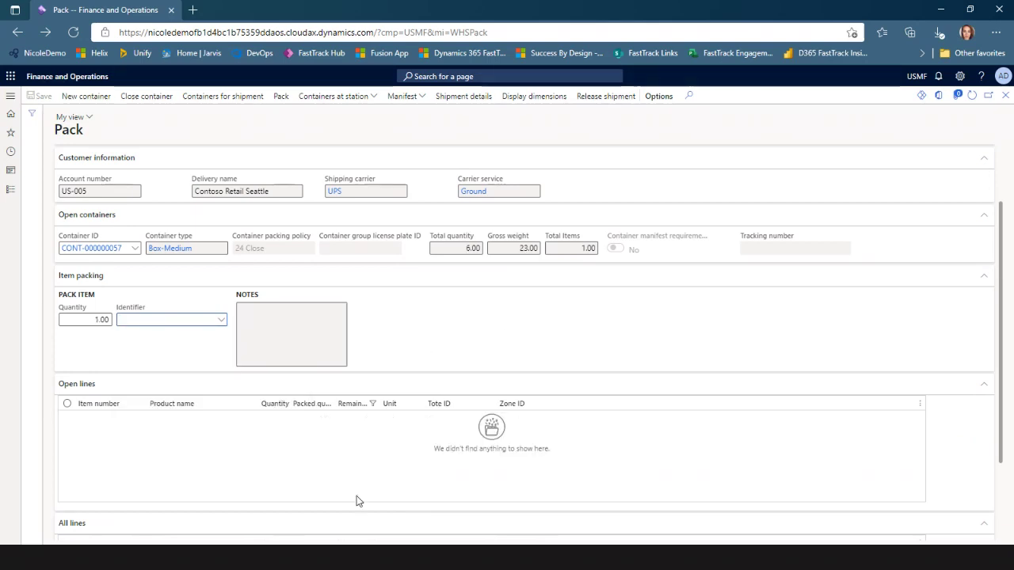
# Check the container's total quantity and gross weight and the packed quantities in the open lines and all lines.
pyautogui.click(458, 251)
pyautogui.click(511, 247)
pyautogui.scroll(-1, 235, 457)
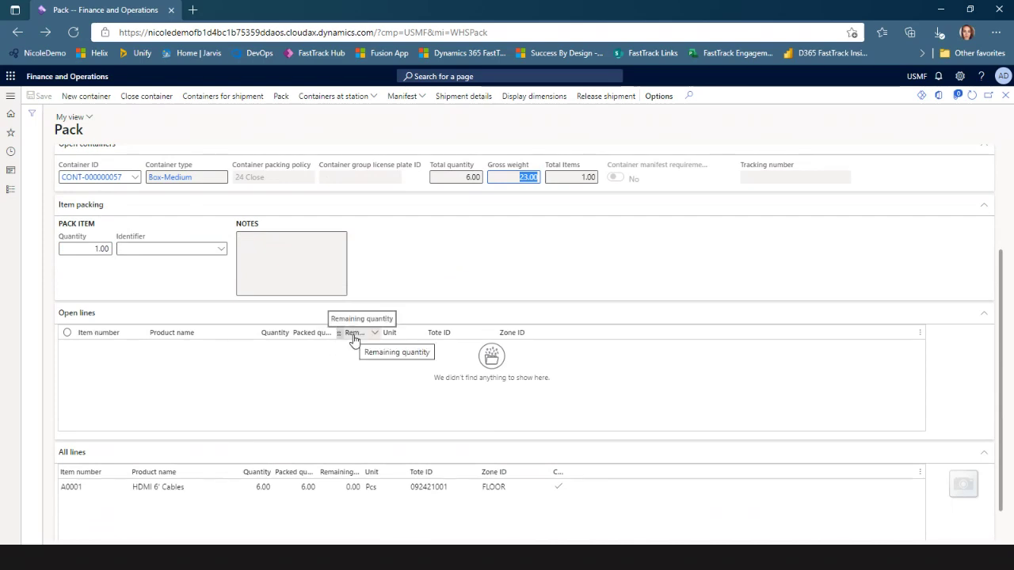
pyautogui.scroll(-1, 365, 402)
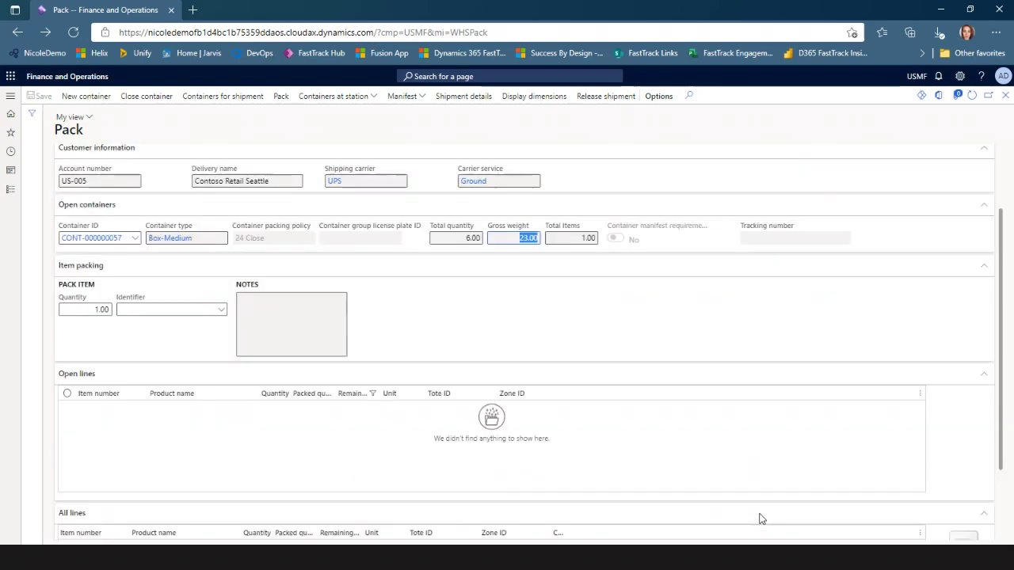
pyautogui.scroll(2, 759, 519)
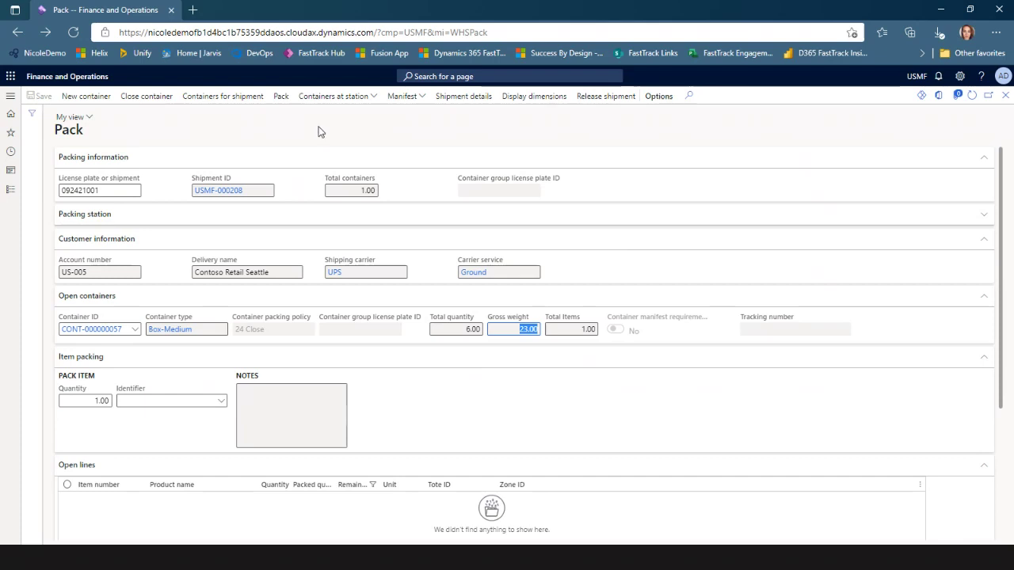
# Review the container's status, shipment, manifest and freight details in the open containers at the packing station, and return to packing.
pyautogui.click(351, 99)
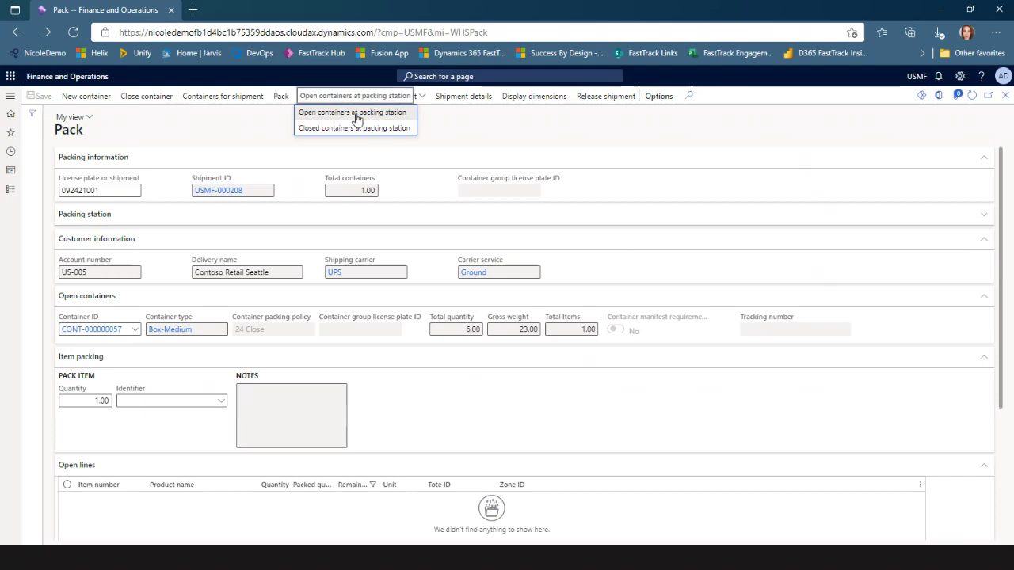
pyautogui.click(368, 114)
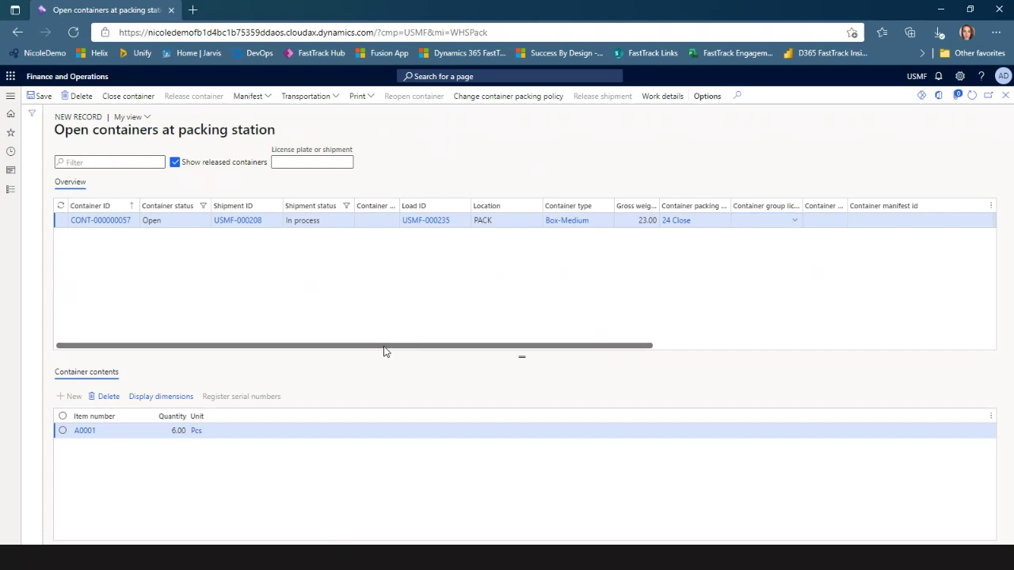
pyautogui.click(295, 224)
pyautogui.moveTo(616, 353); pyautogui.dragTo(824, 354)
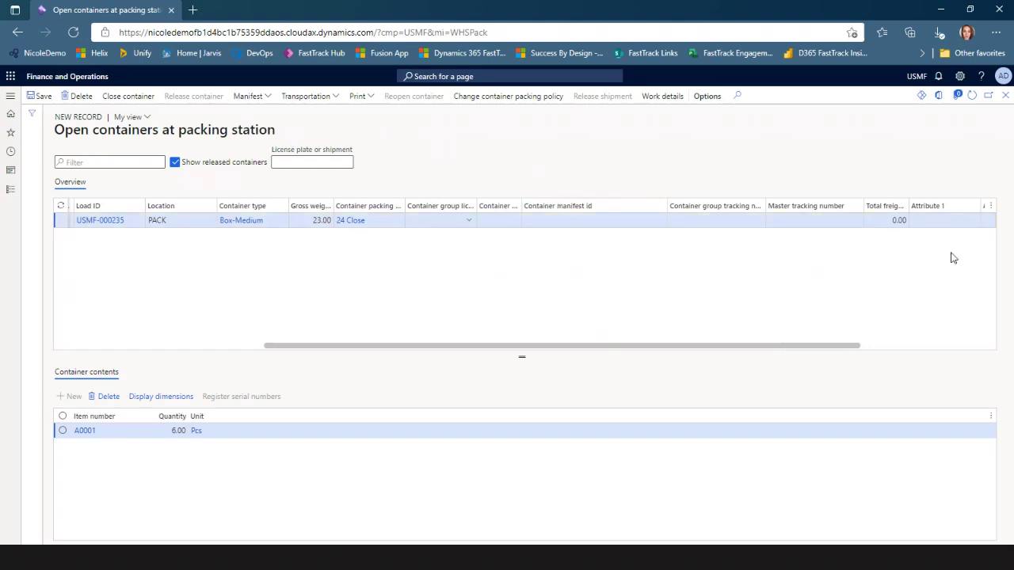
pyautogui.moveTo(709, 346); pyautogui.dragTo(410, 349)
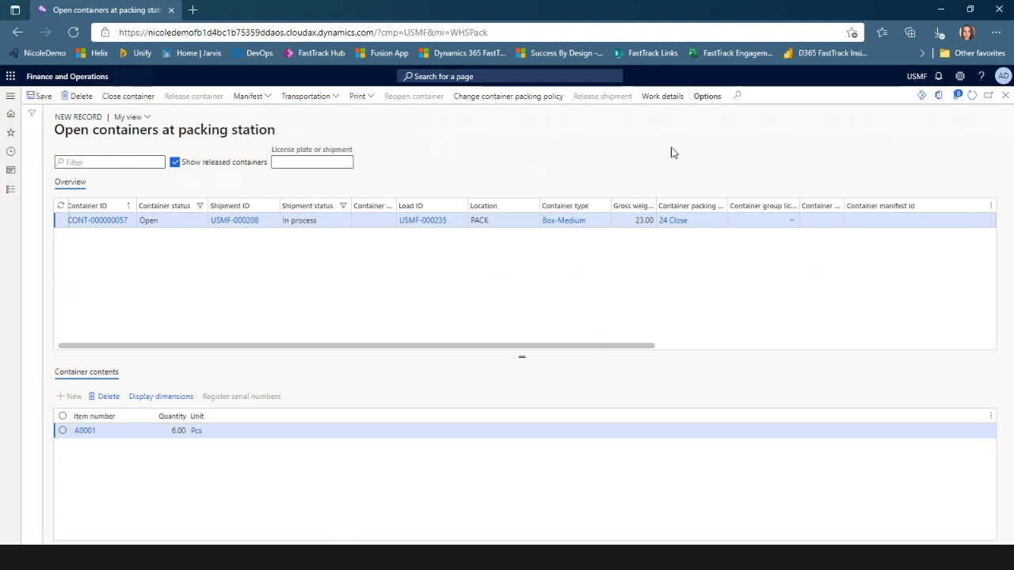
pyautogui.click(1004, 96)
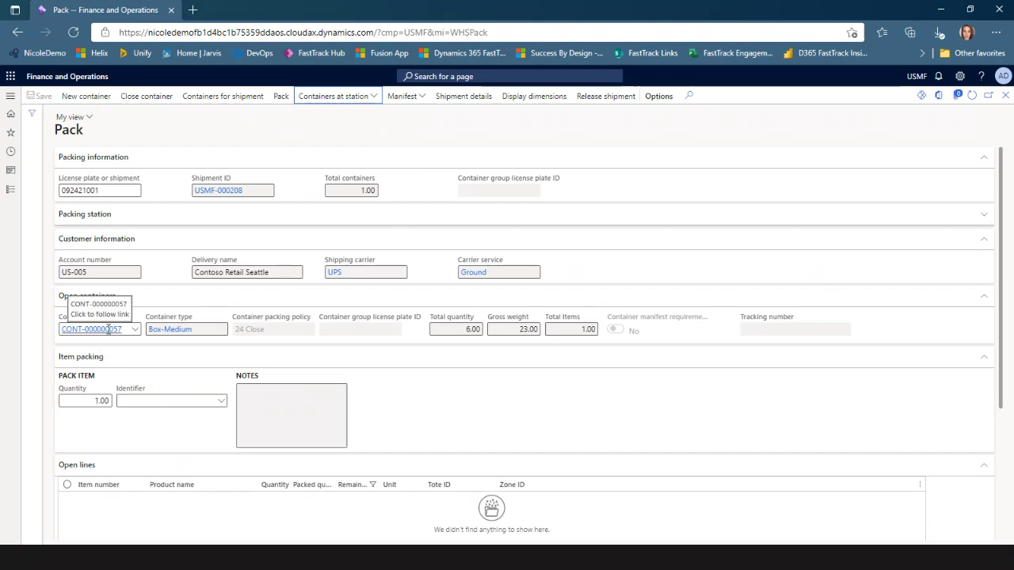
# Close the container to location BAYDOOR, using the system weight in lb as its gross weight.
pyautogui.click(163, 98)
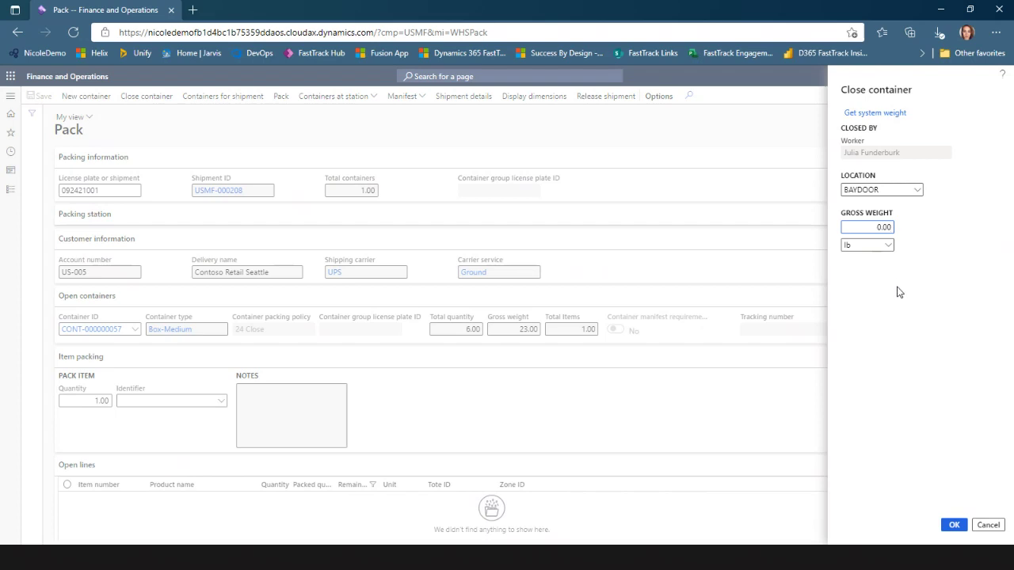
pyautogui.hotkey('ctrl', 'a')
pyautogui.click(897, 116)
pyautogui.click(953, 527)
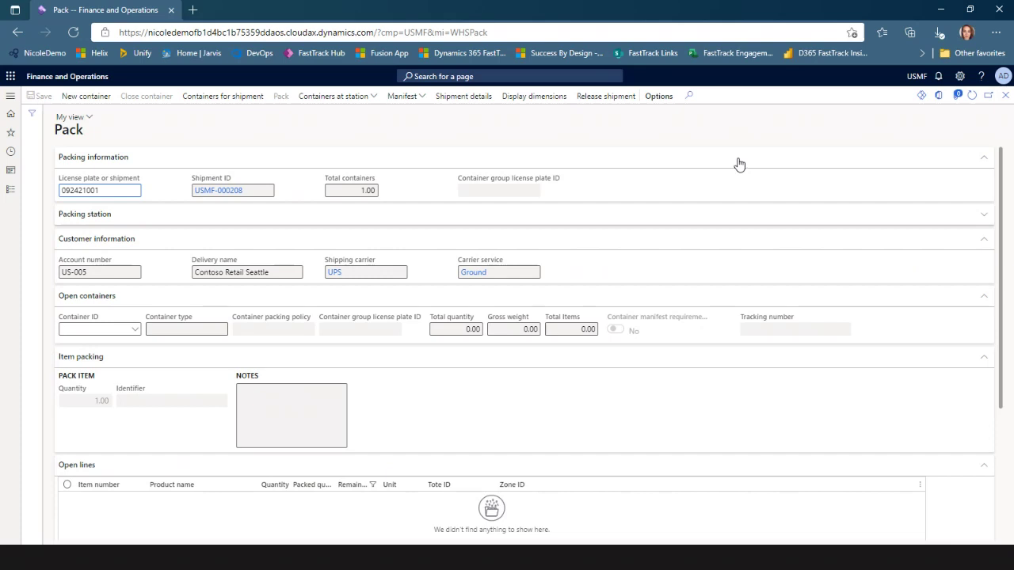
# View the closed containers at the packing station, and return to packing.
pyautogui.click(343, 104)
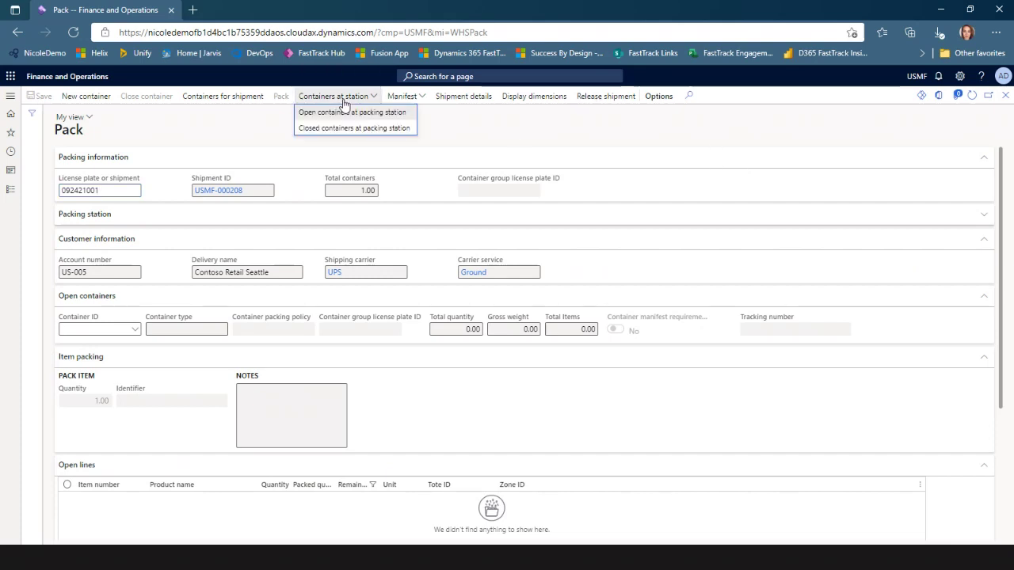
pyautogui.click(374, 129)
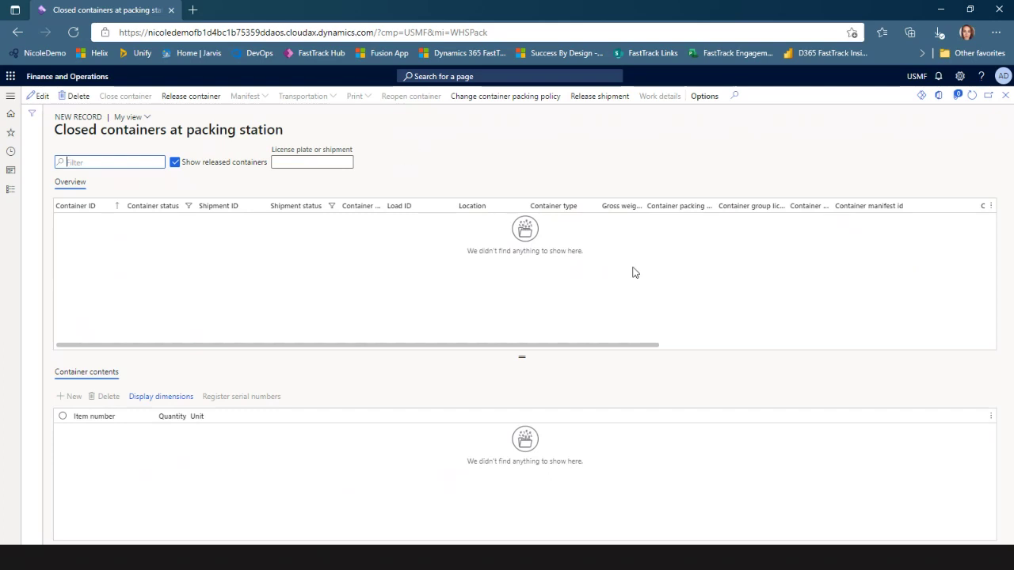
pyautogui.click(1004, 96)
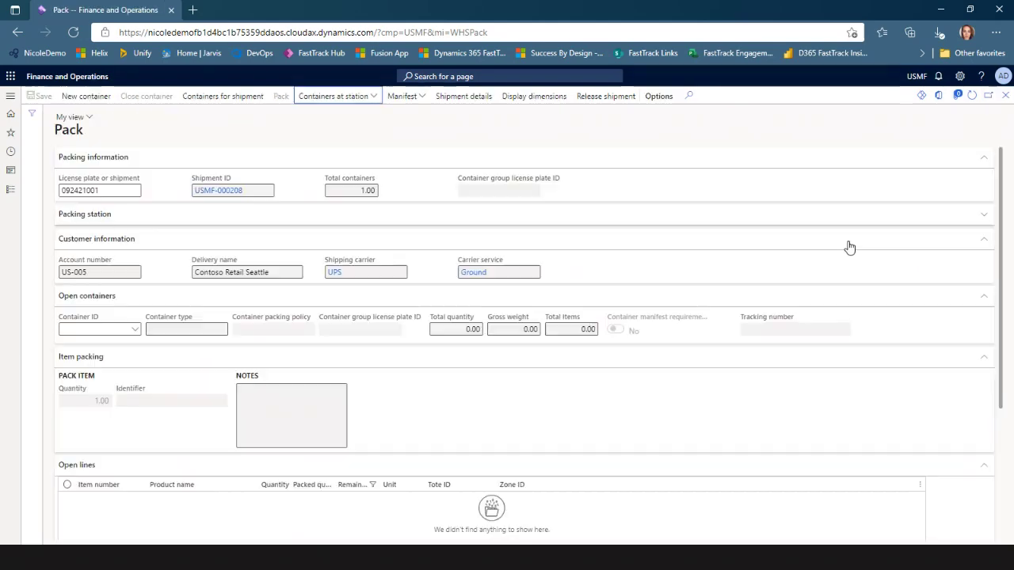
# Examine the closed Box-Medium container's gross weight, manifest ID, total freight and print options in the warehouse's Containers list.
pyautogui.click(1004, 96)
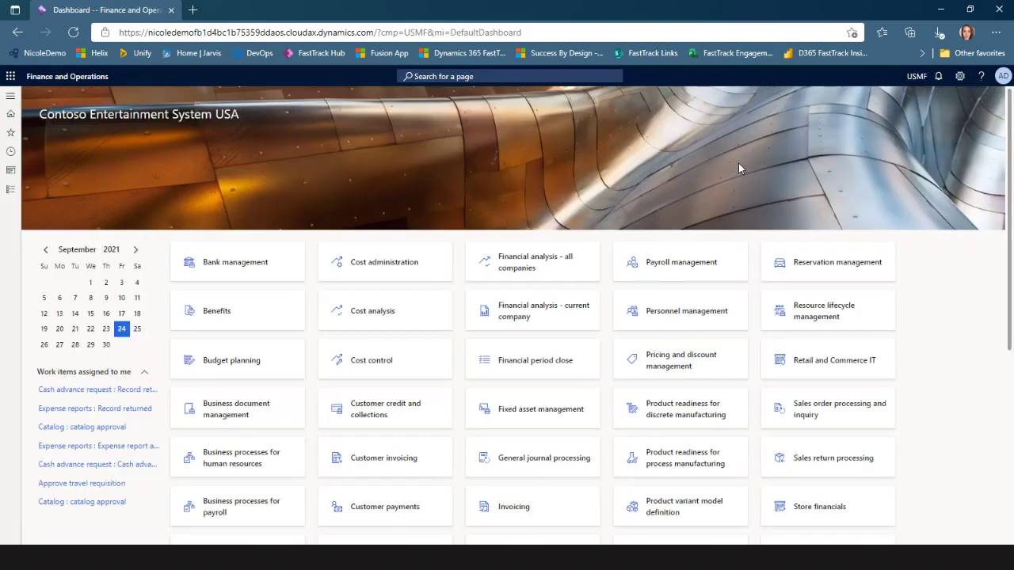
pyautogui.click(10, 195)
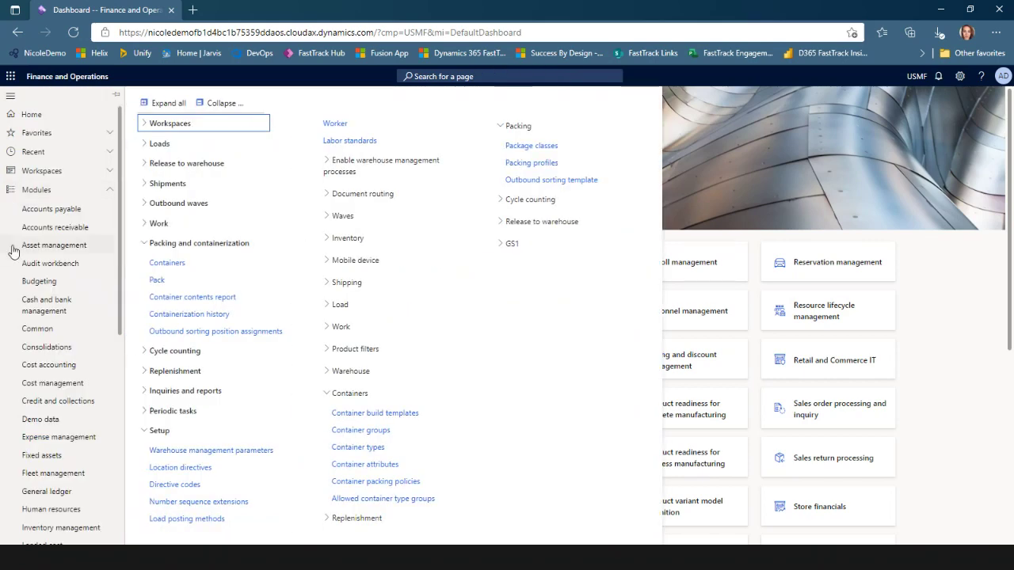
pyautogui.click(173, 269)
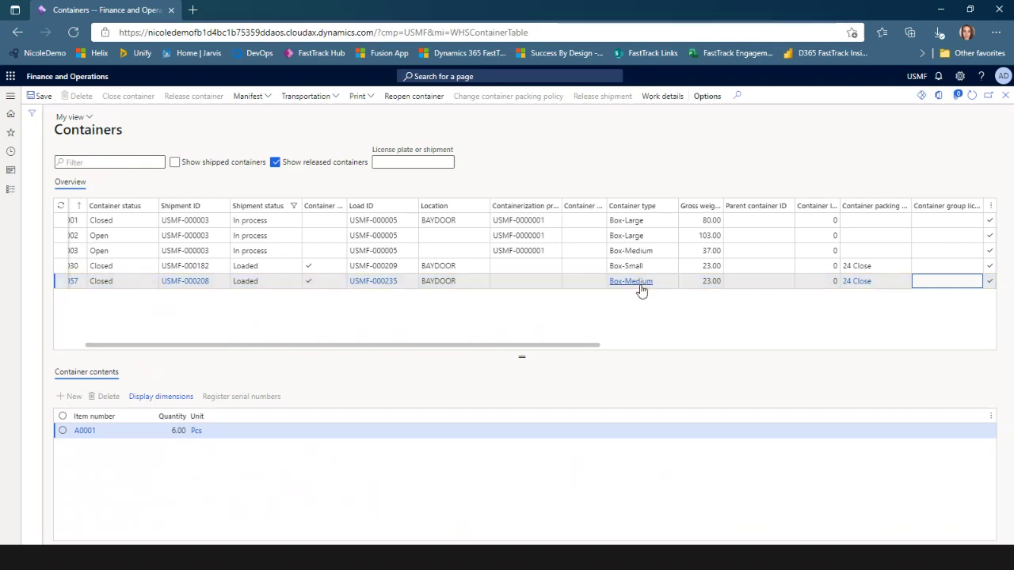
pyautogui.click(697, 283)
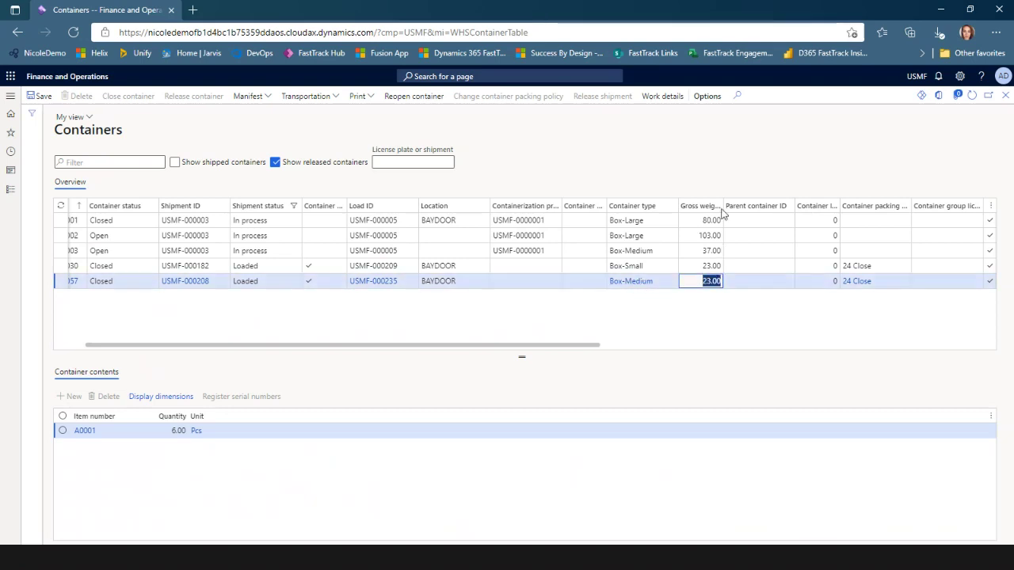
pyautogui.moveTo(571, 346); pyautogui.dragTo(856, 355)
pyautogui.click(607, 281)
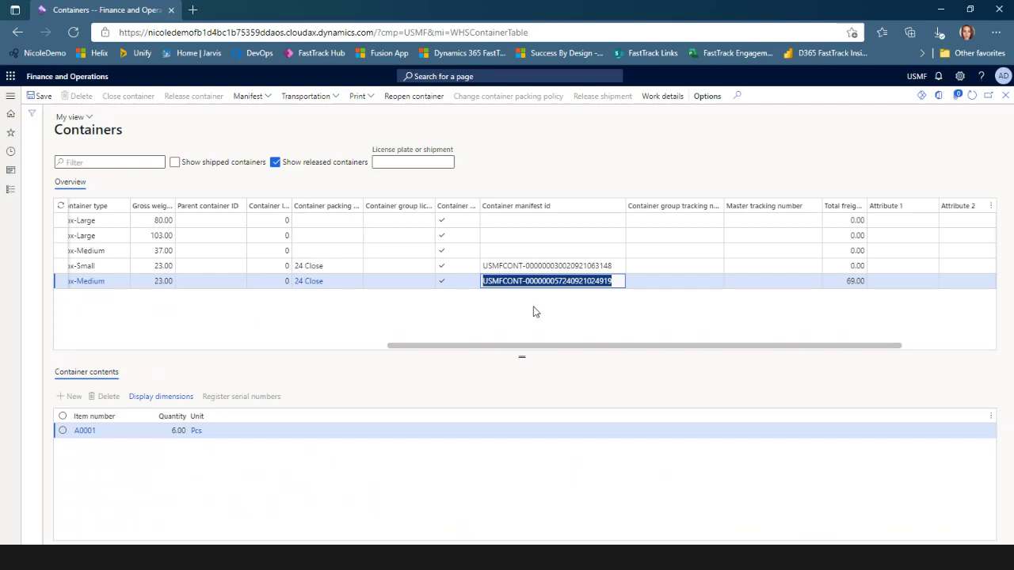
pyautogui.click(869, 281)
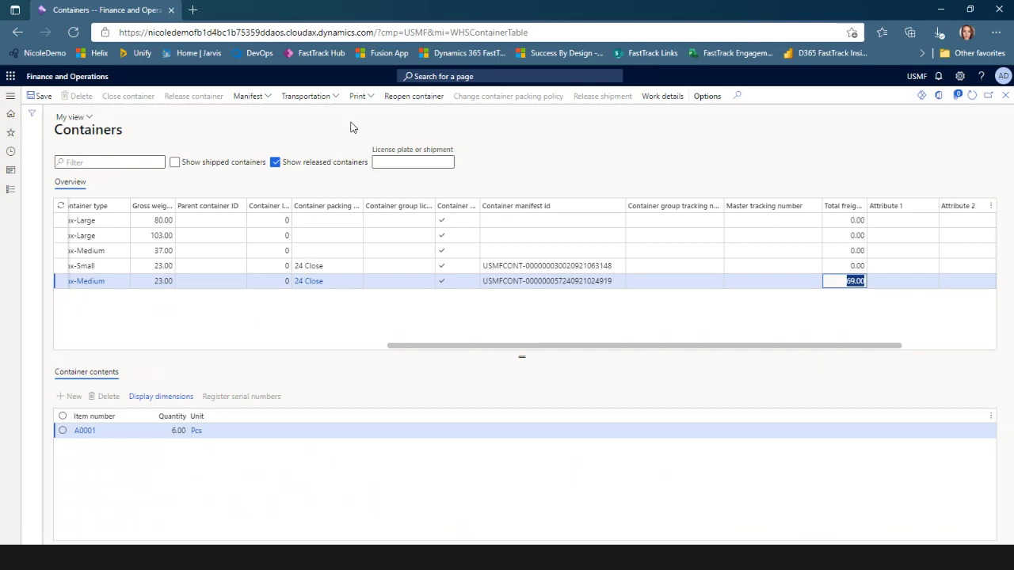
pyautogui.click(357, 96)
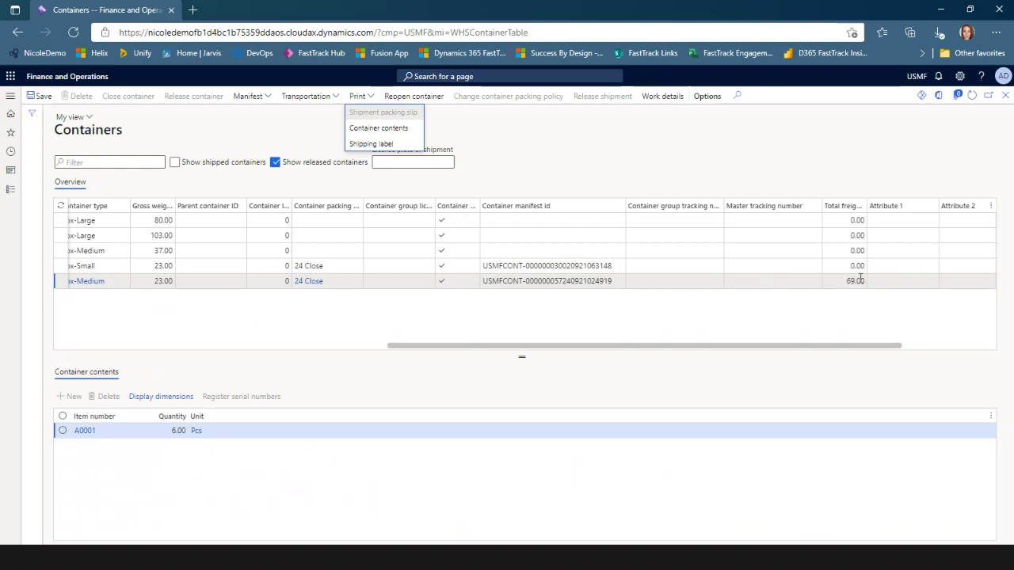
pyautogui.click(1001, 102)
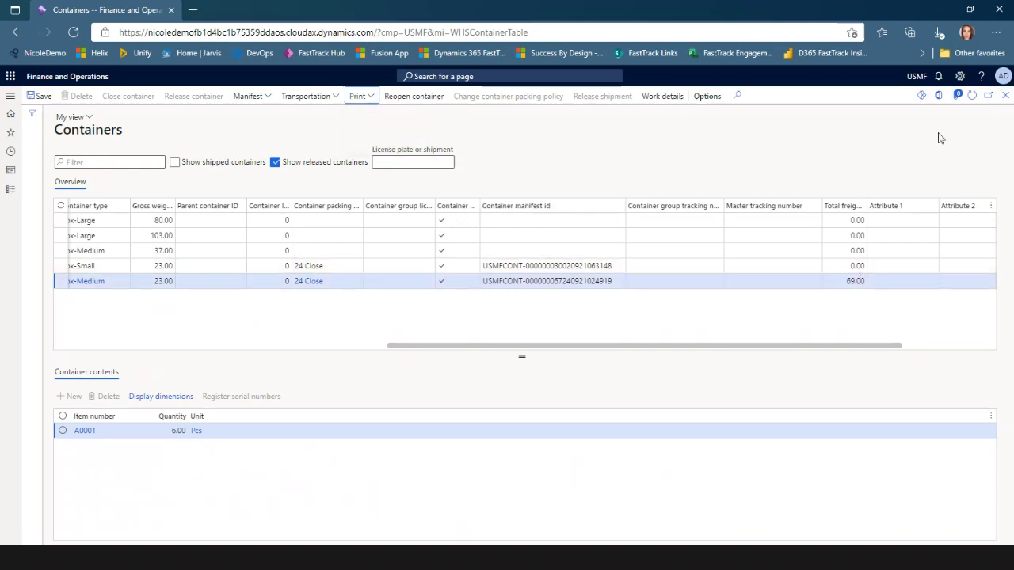
# Leave the Containers list and open the Transactions log under Transportation management's periodic tasks.
pyautogui.click(1003, 97)
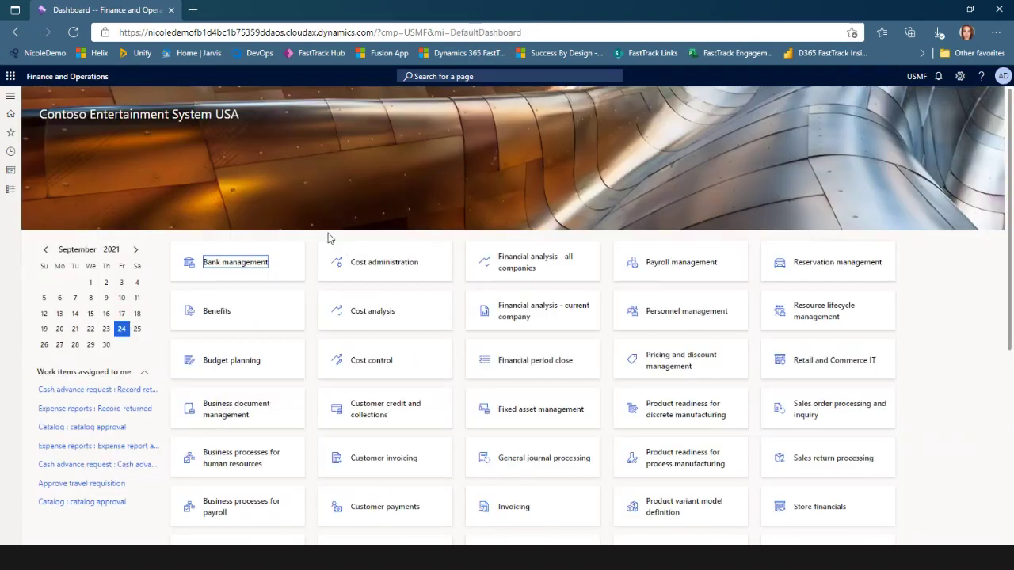
pyautogui.click(11, 191)
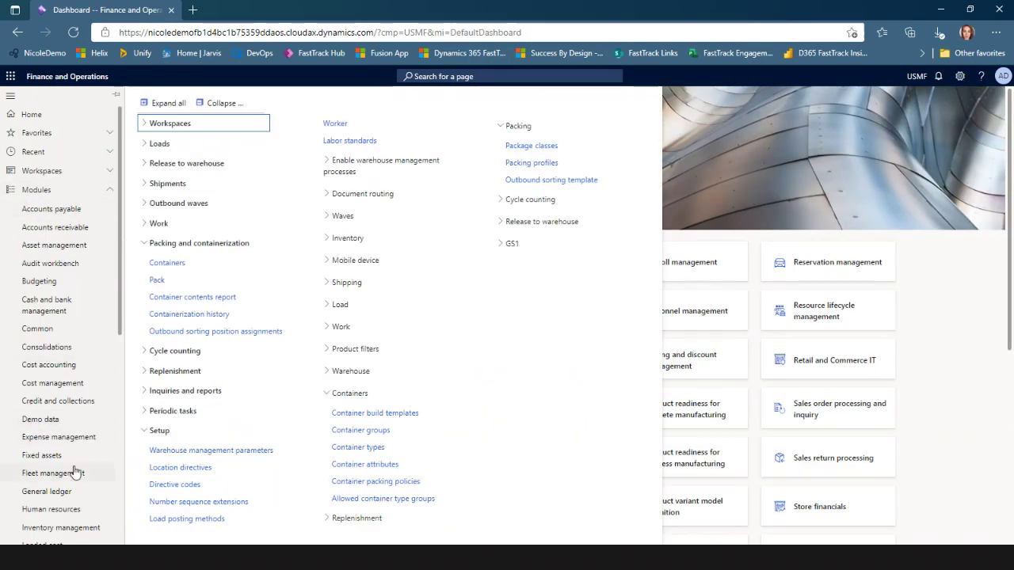
pyautogui.scroll(-5, 100, 426)
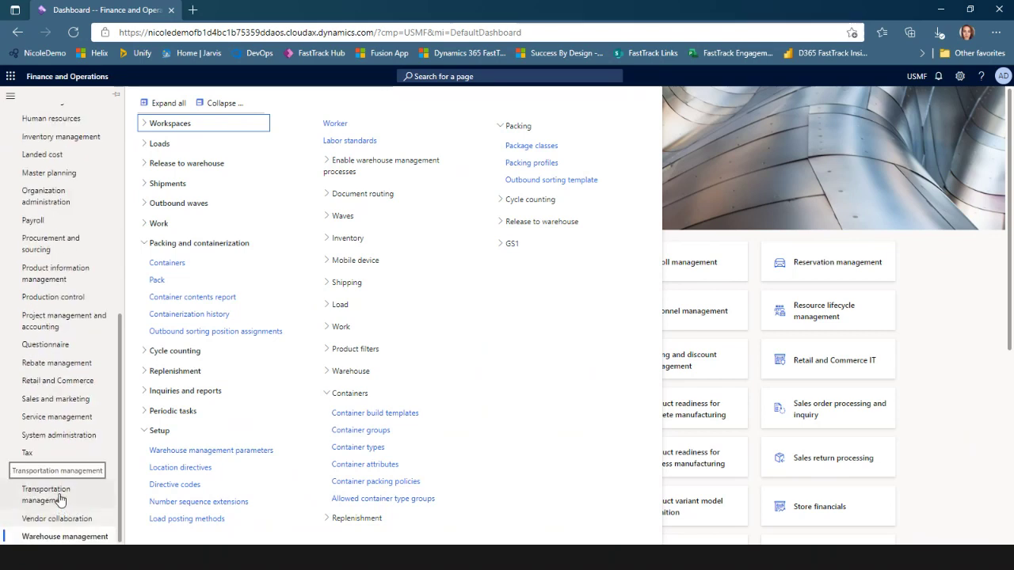
pyautogui.click(60, 498)
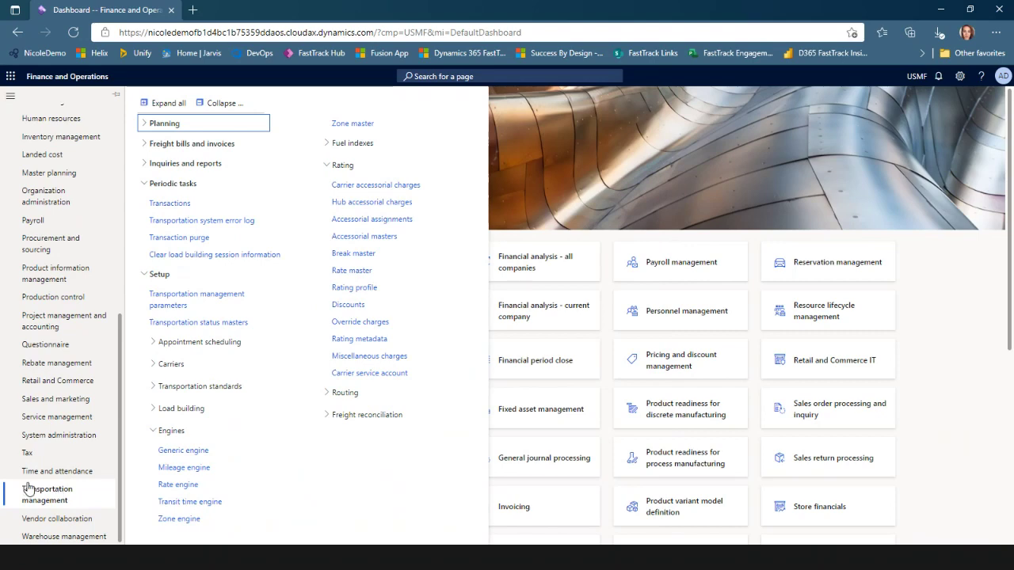
pyautogui.click(172, 205)
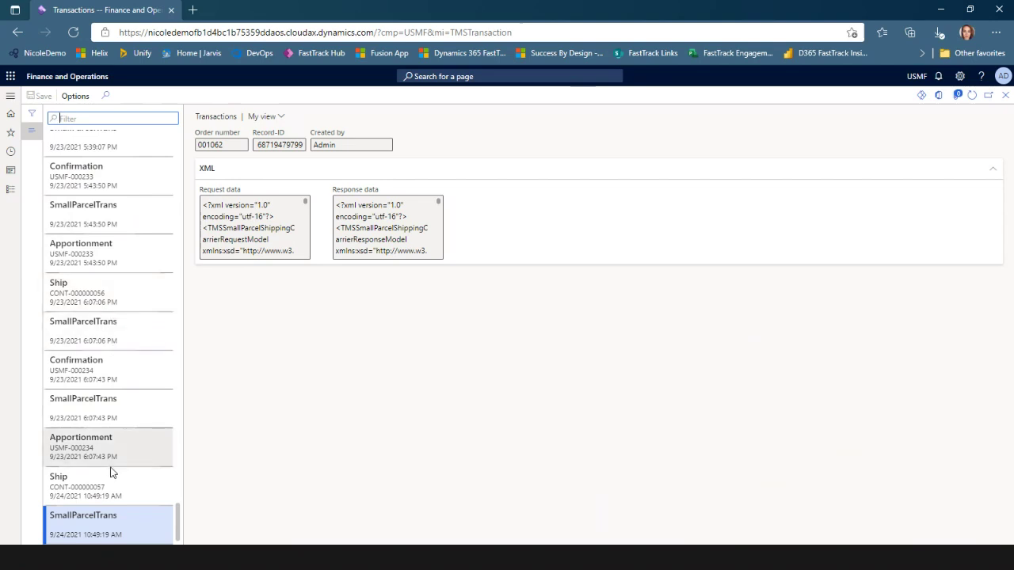
# Examine the request and response XML of the latest SmallParcelTrans transaction, and return to the dashboard.
pyautogui.click(102, 526)
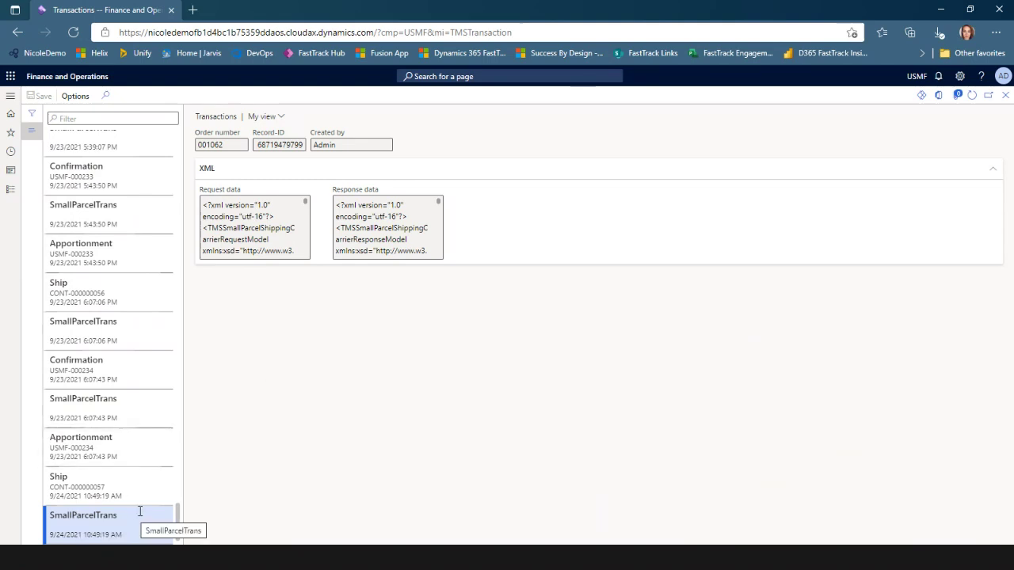
pyautogui.moveTo(207, 222)
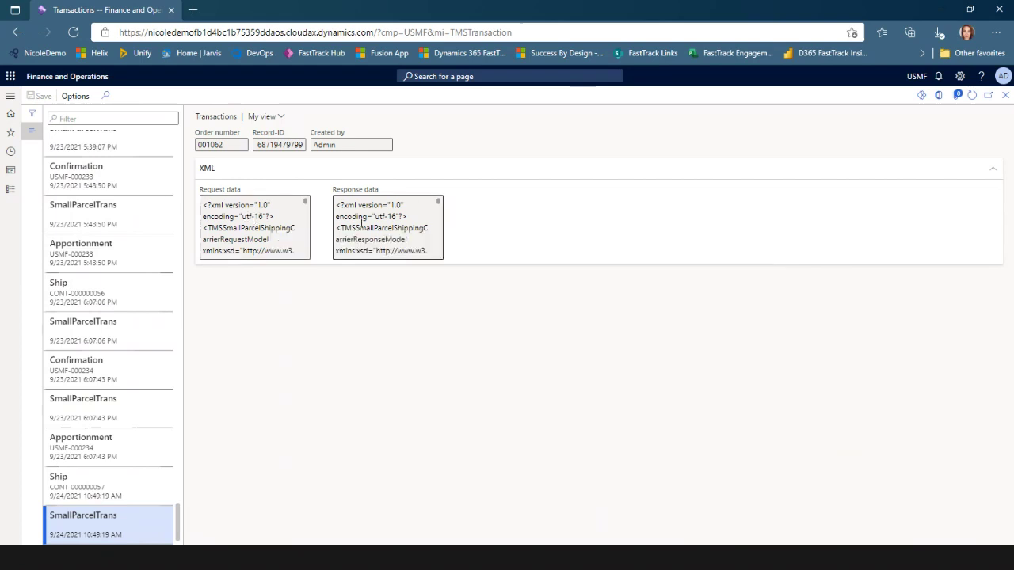
pyautogui.moveTo(362, 222)
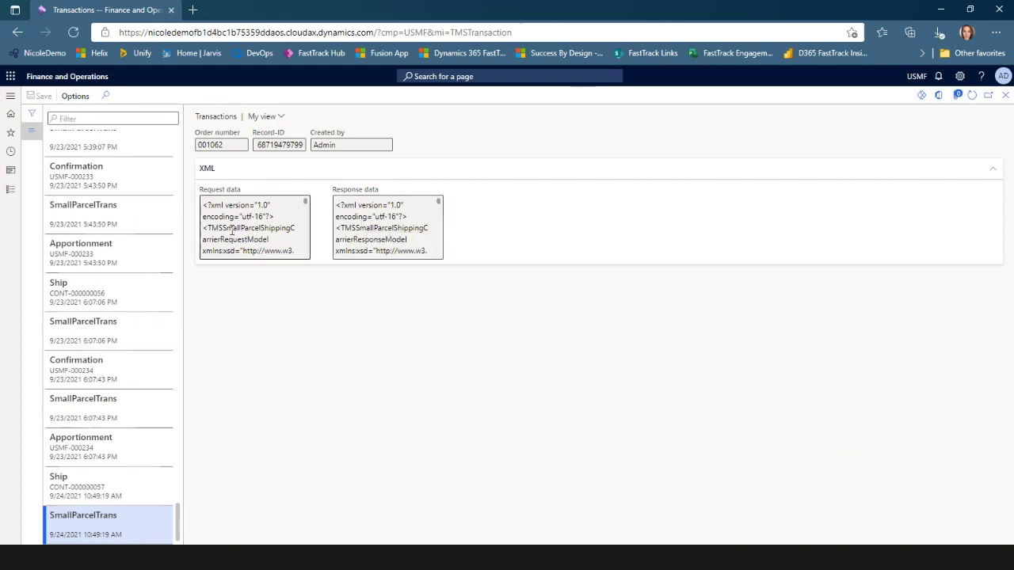
pyautogui.moveTo(236, 230)
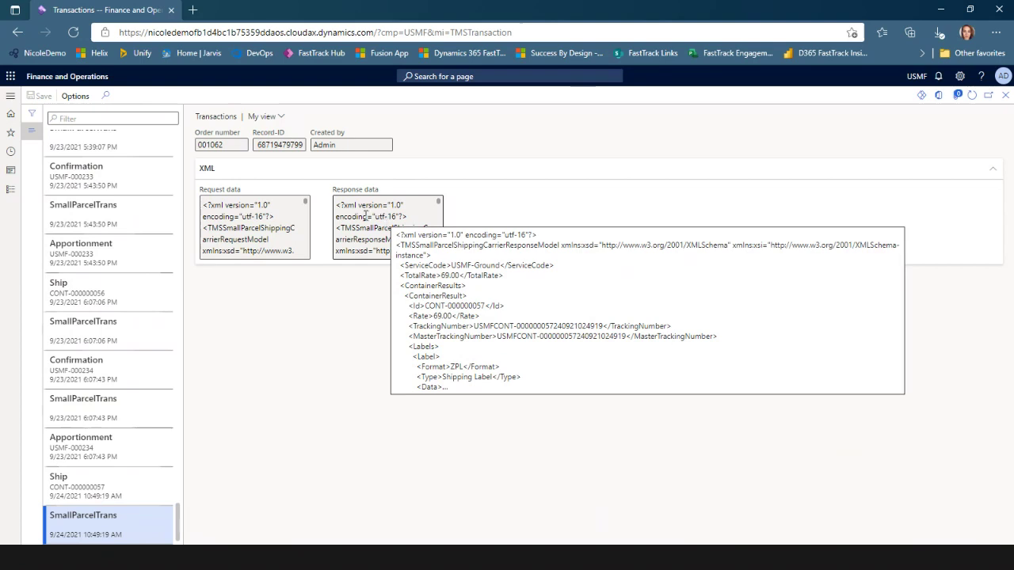
pyautogui.moveTo(412, 234)
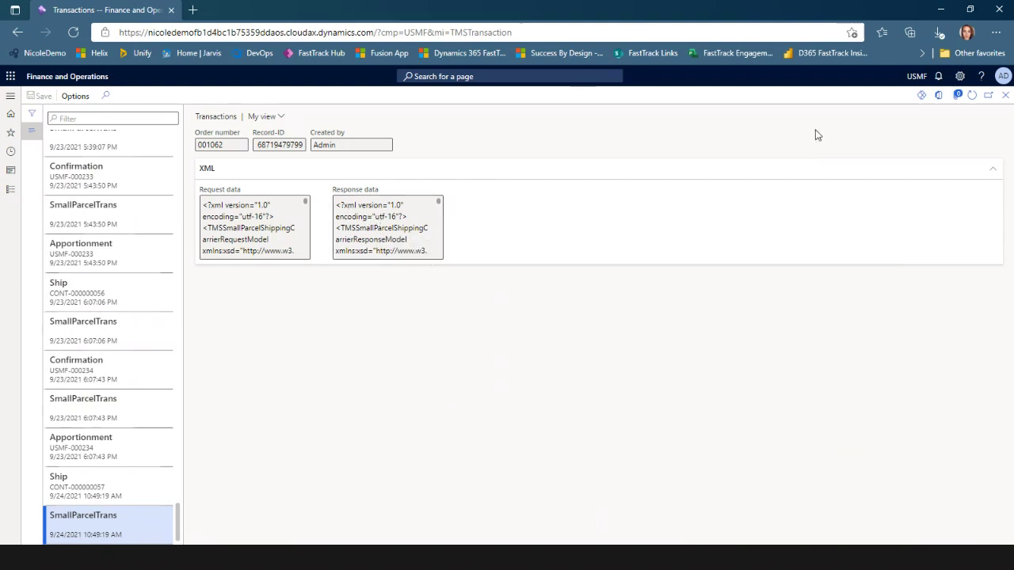
pyautogui.click(1002, 96)
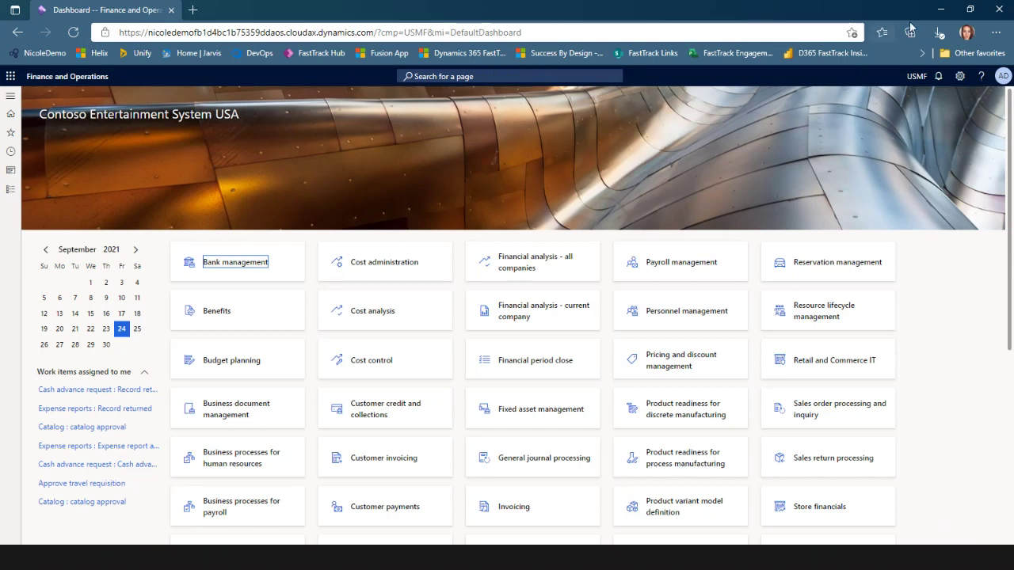
pyautogui.click(939, 15)
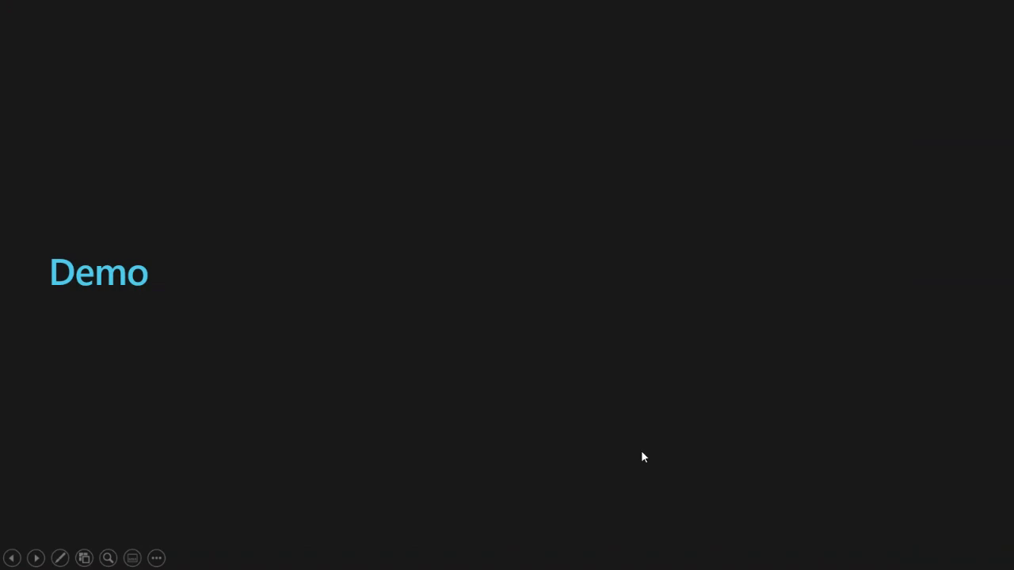
pyautogui.click(675, 458)
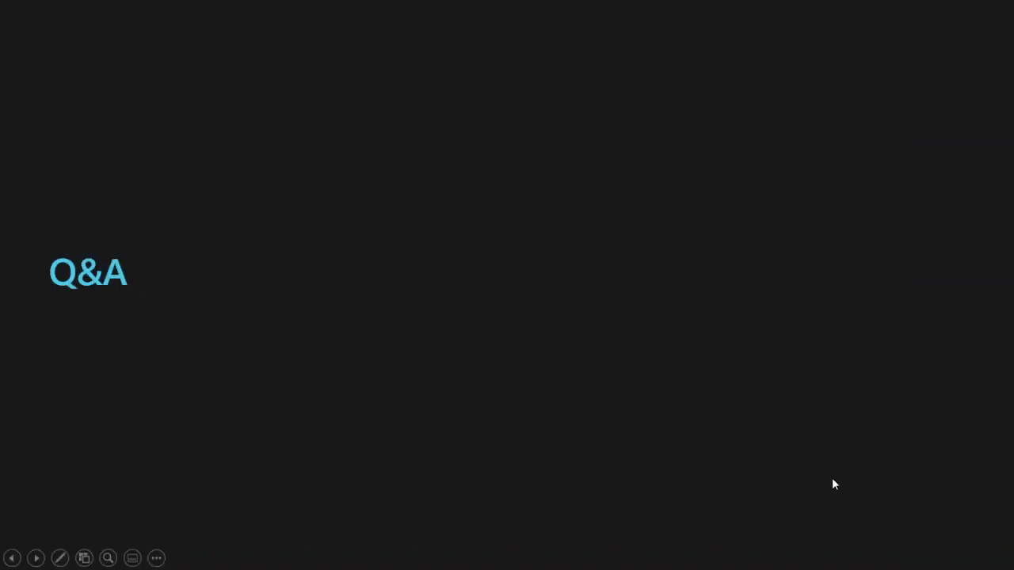
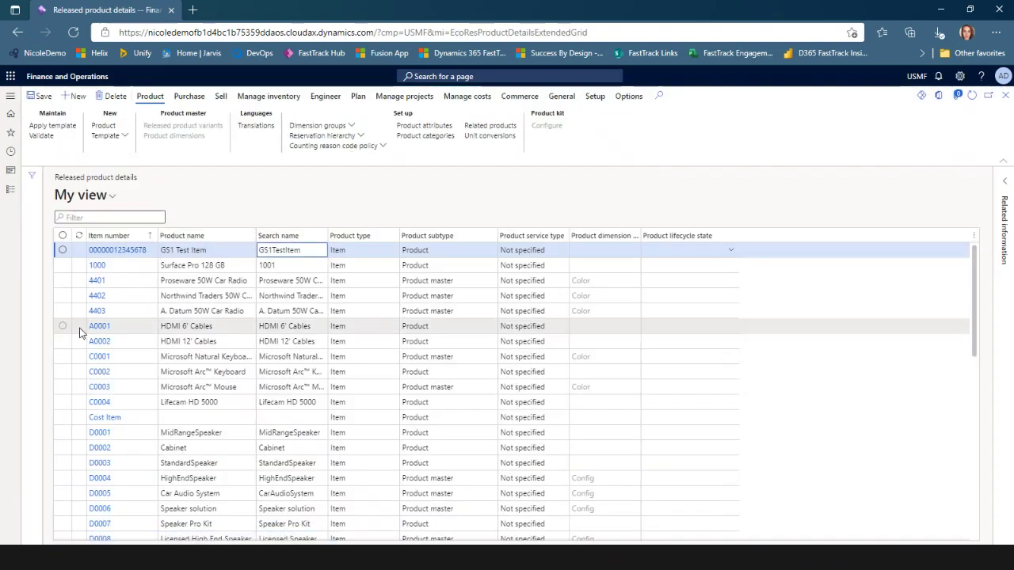
# Open released product A0001 and examine its net and tare weight among the inventory weight measurements.
pyautogui.click(100, 329)
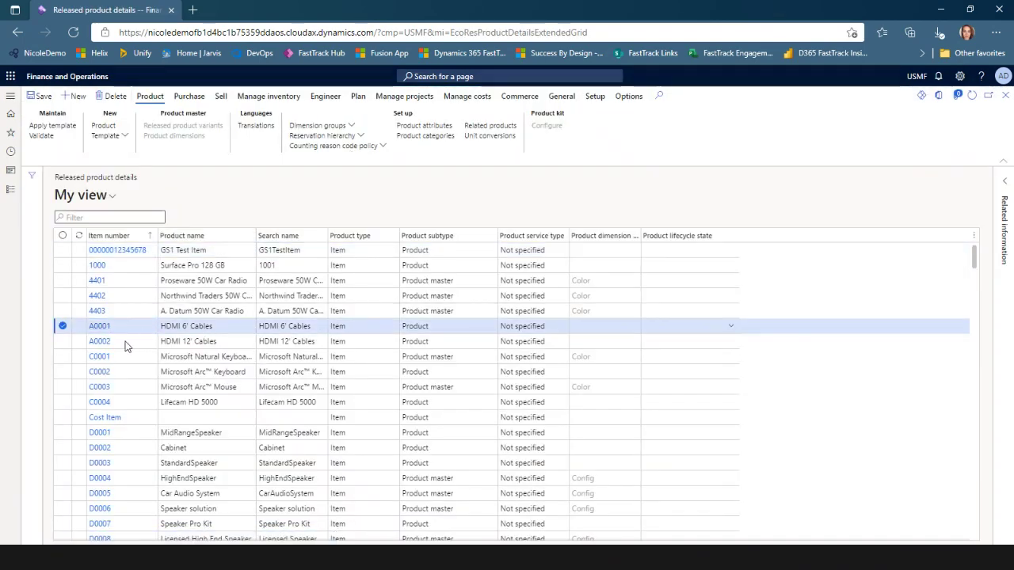
pyautogui.scroll(-5, 432, 463)
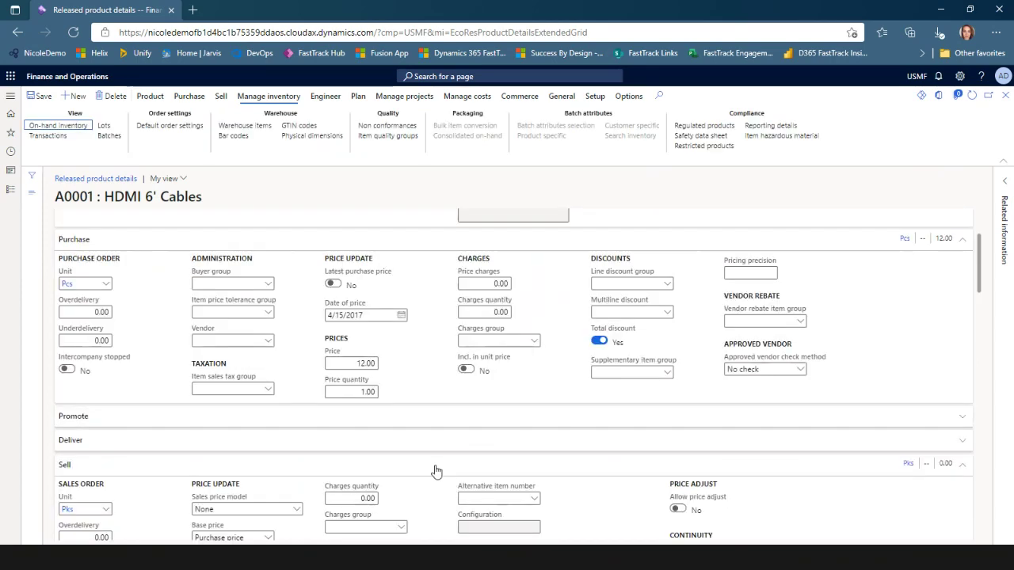
pyautogui.scroll(-5, 428, 464)
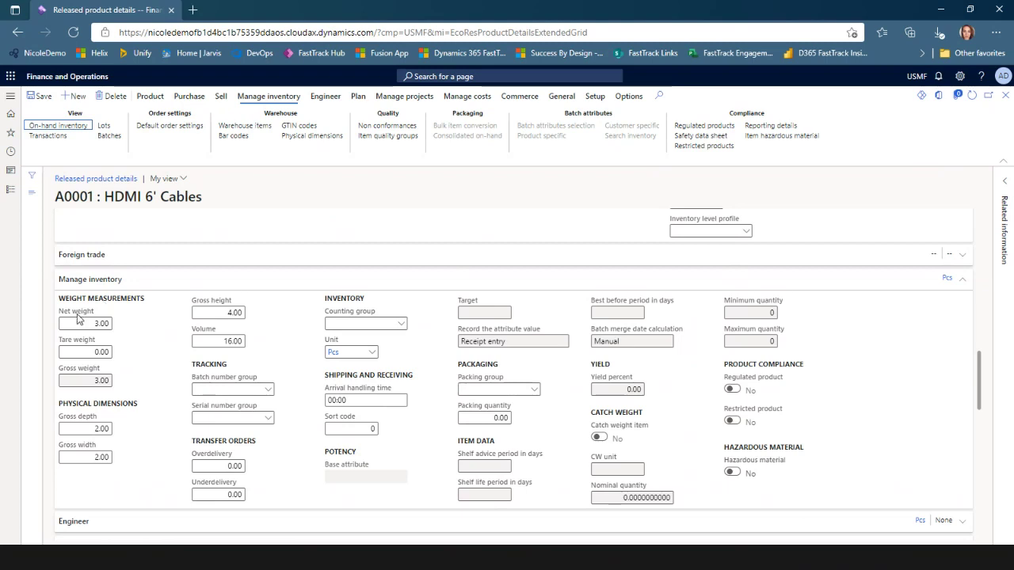
pyautogui.moveTo(89, 314)
pyautogui.moveTo(91, 356)
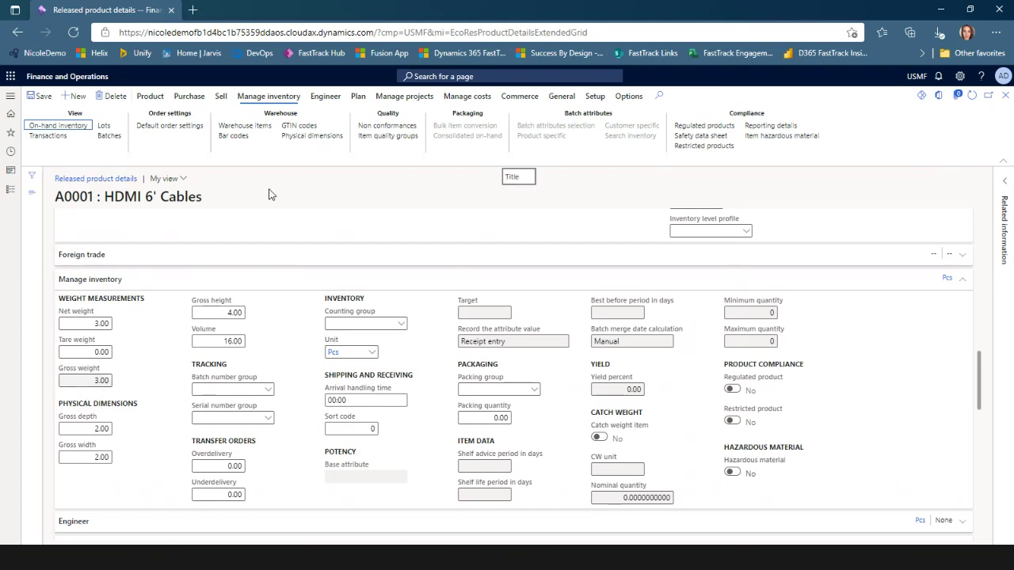
# Open the Container types setup in Warehouse management.
pyautogui.click(11, 190)
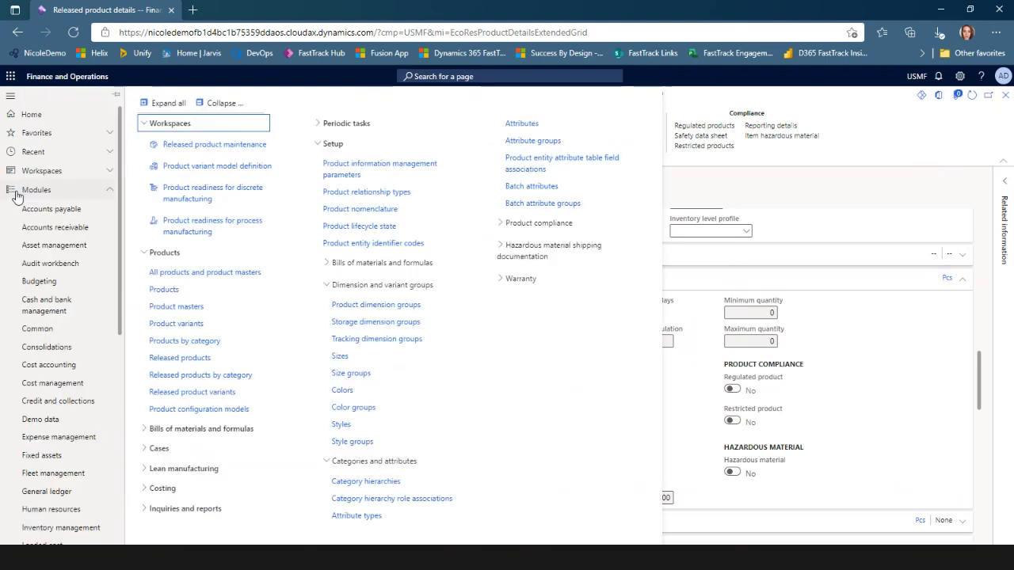
pyautogui.scroll(-5, 79, 428)
pyautogui.click(65, 537)
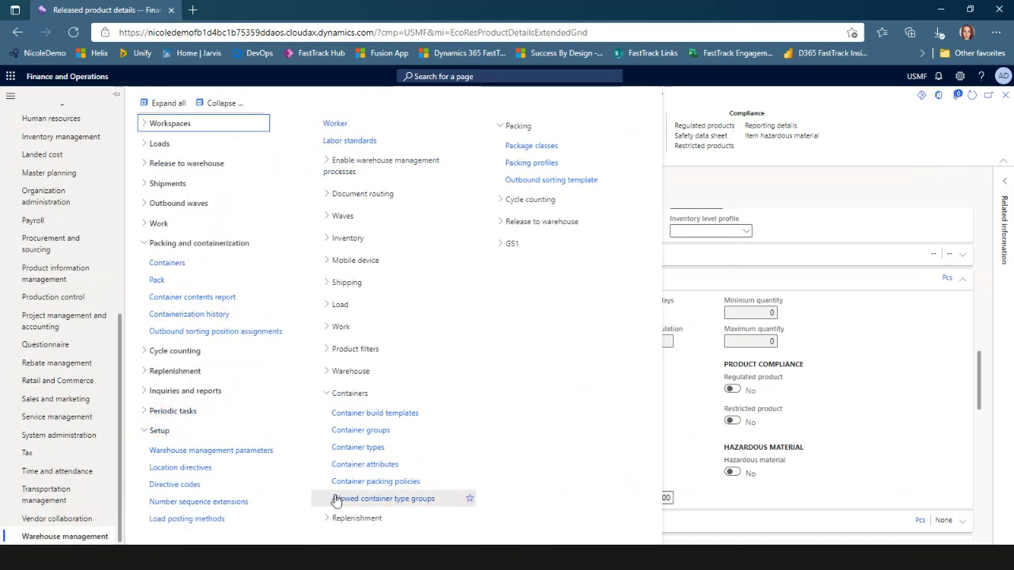
pyautogui.click(365, 448)
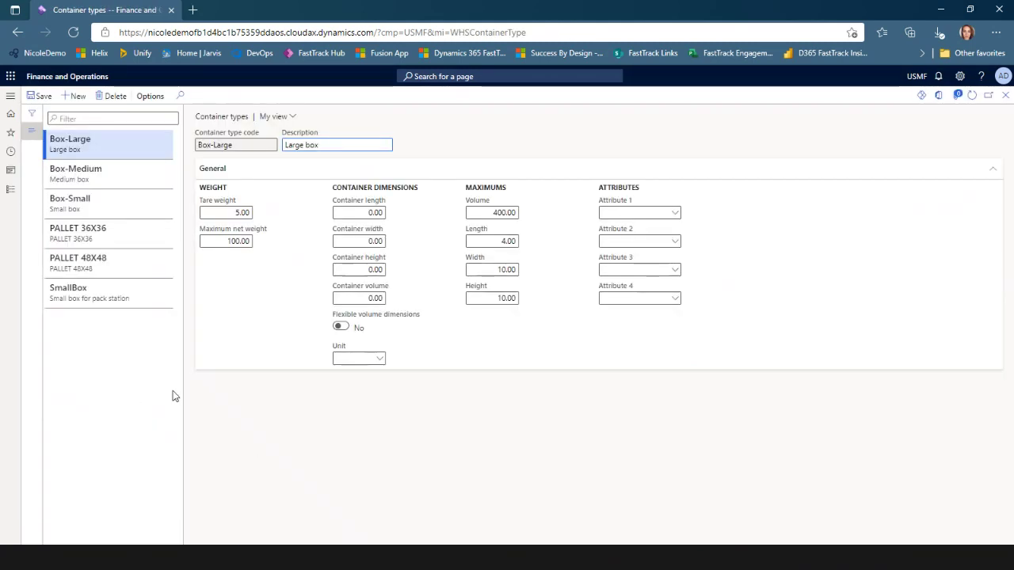
# Examine the Box-Medium container type's tare weight and available units without changing them, and return to the dashboard.
pyautogui.click(104, 182)
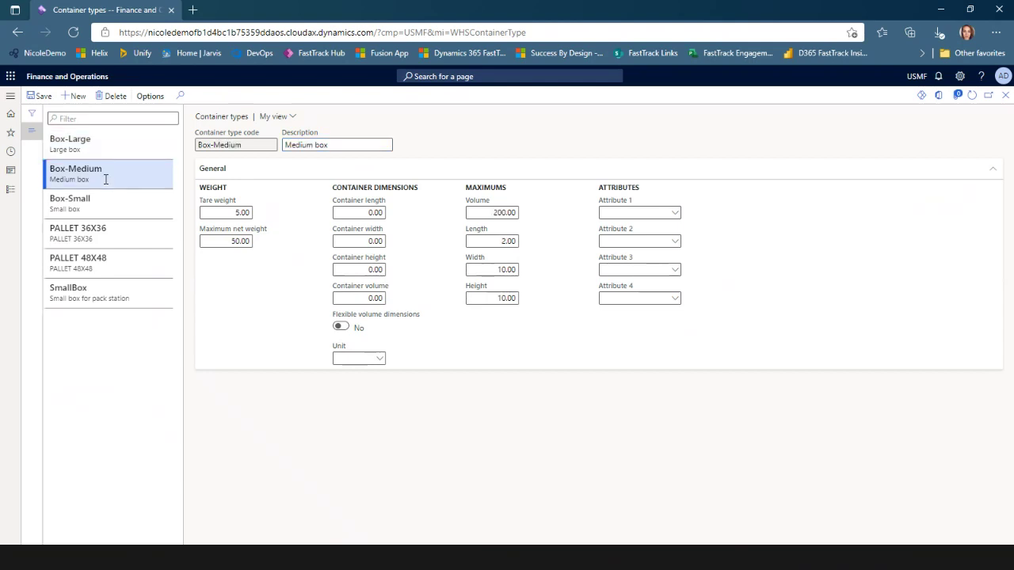
pyautogui.click(237, 212)
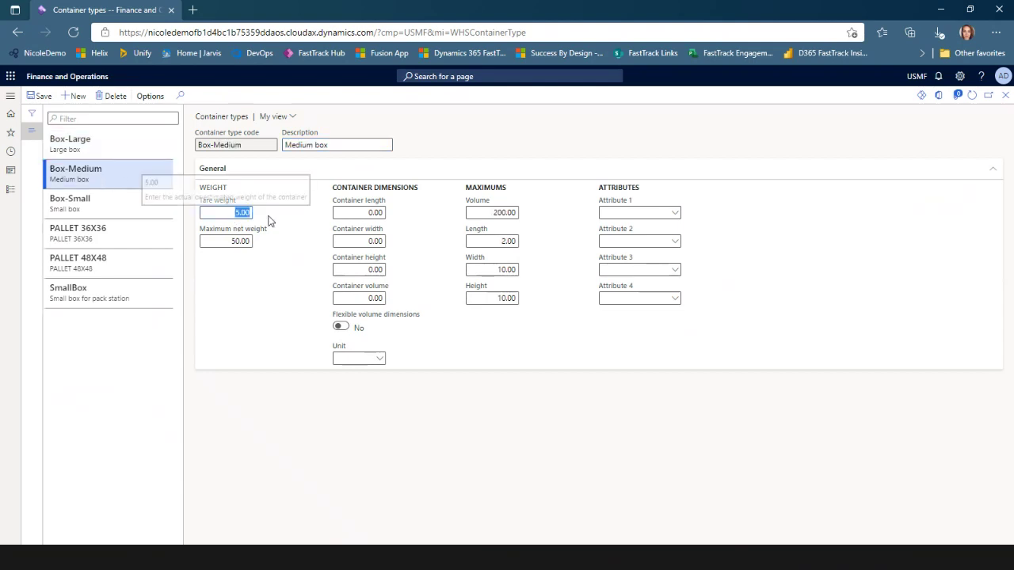
pyautogui.click(379, 361)
pyautogui.click(380, 360)
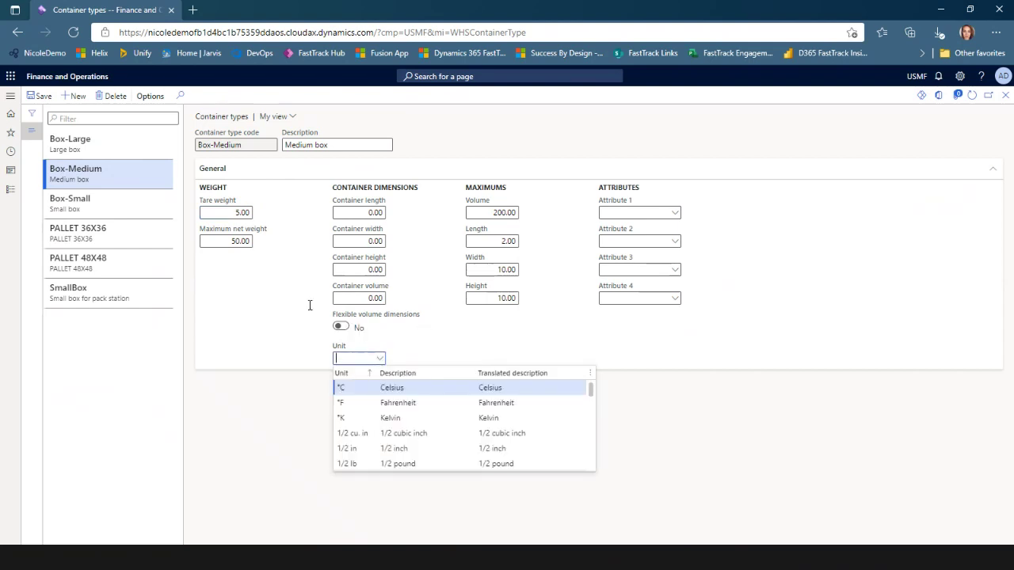
pyautogui.click(253, 315)
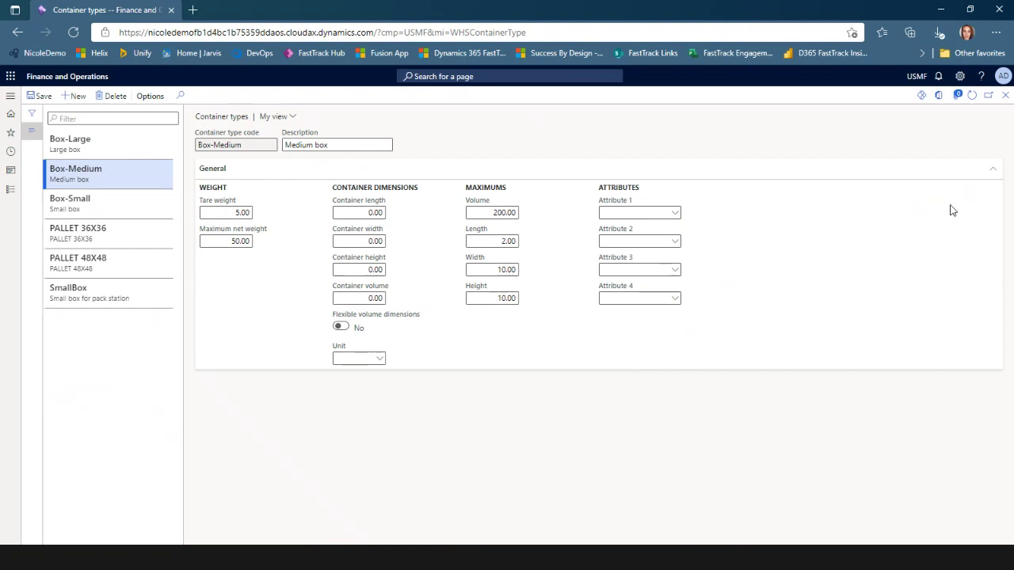
pyautogui.click(1006, 96)
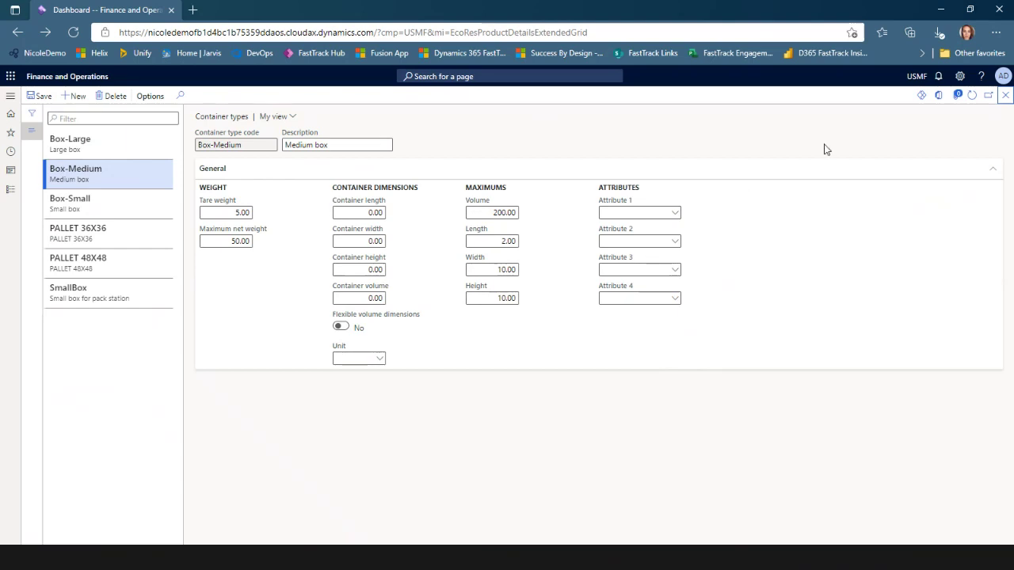
pyautogui.click(1005, 104)
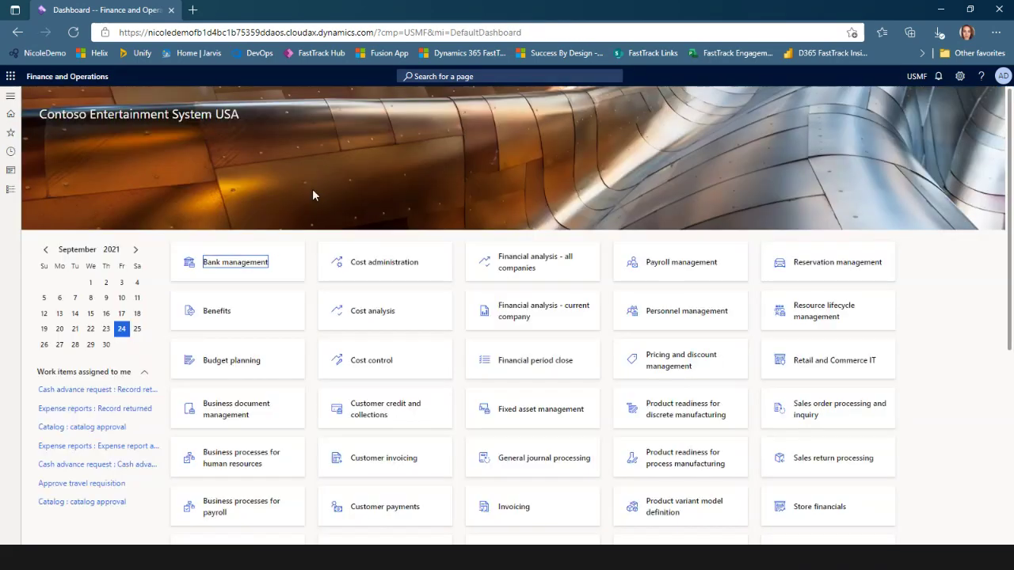
# Reopen the closed Box-Medium container CONT-000000057 from the warehouse's Containers list.
pyautogui.click(13, 194)
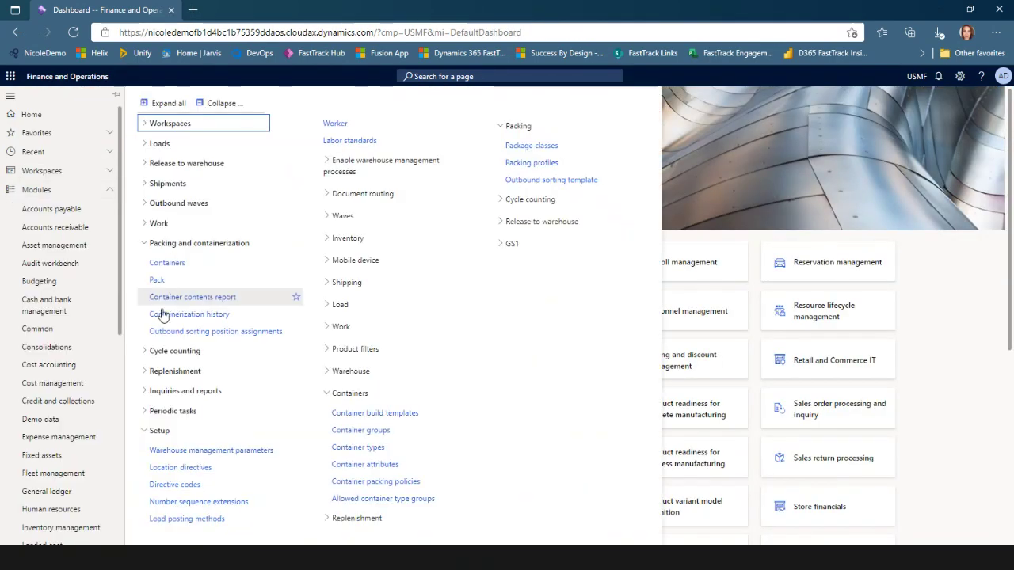
pyautogui.click(167, 264)
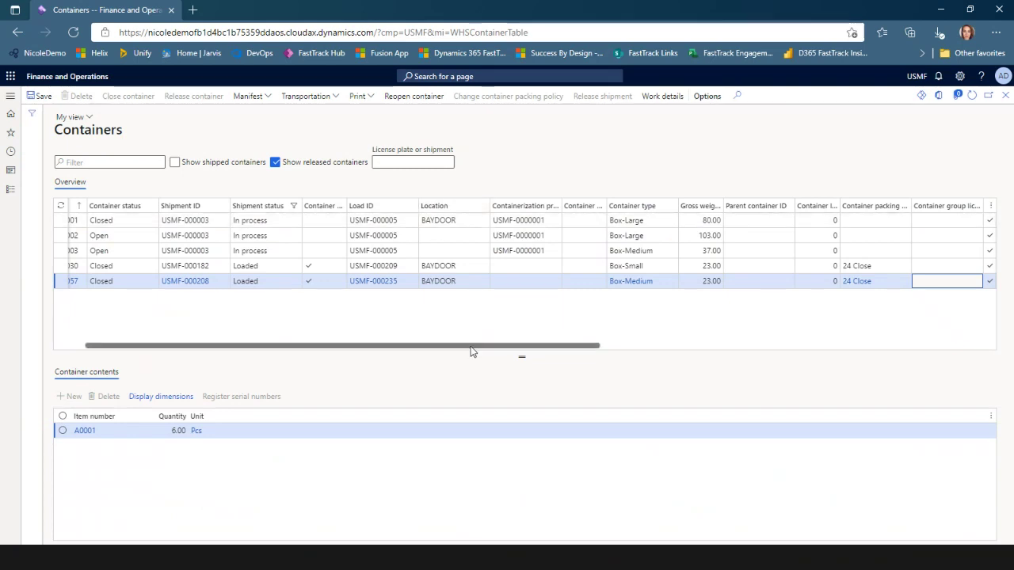
pyautogui.moveTo(475, 346); pyautogui.dragTo(790, 343)
pyautogui.click(414, 99)
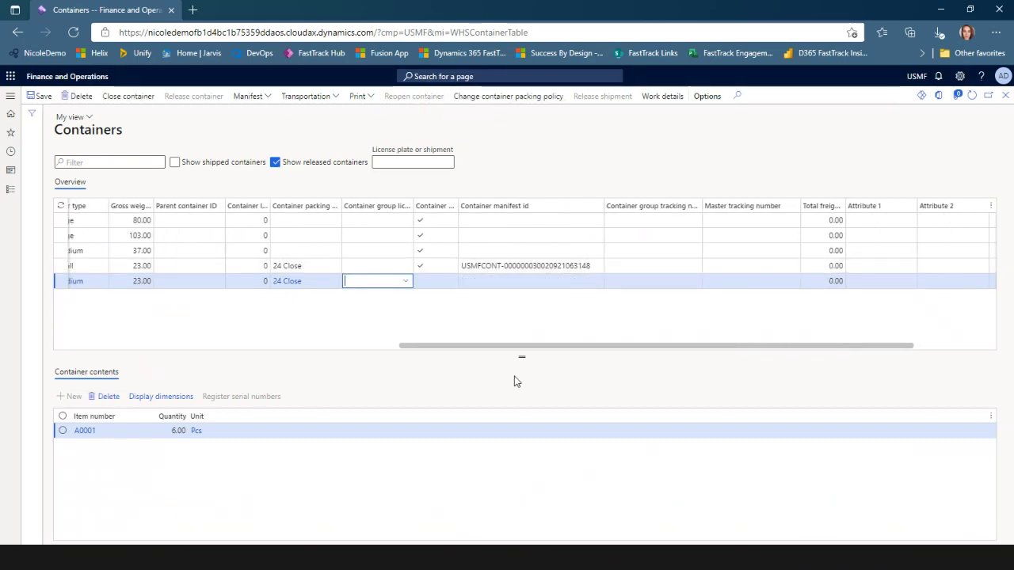
# Close container CONT-000000057 at location BAYDOOR, using the system weight as gross weight and choosing its weight unit from the available units.
pyautogui.moveTo(536, 346); pyautogui.dragTo(168, 347)
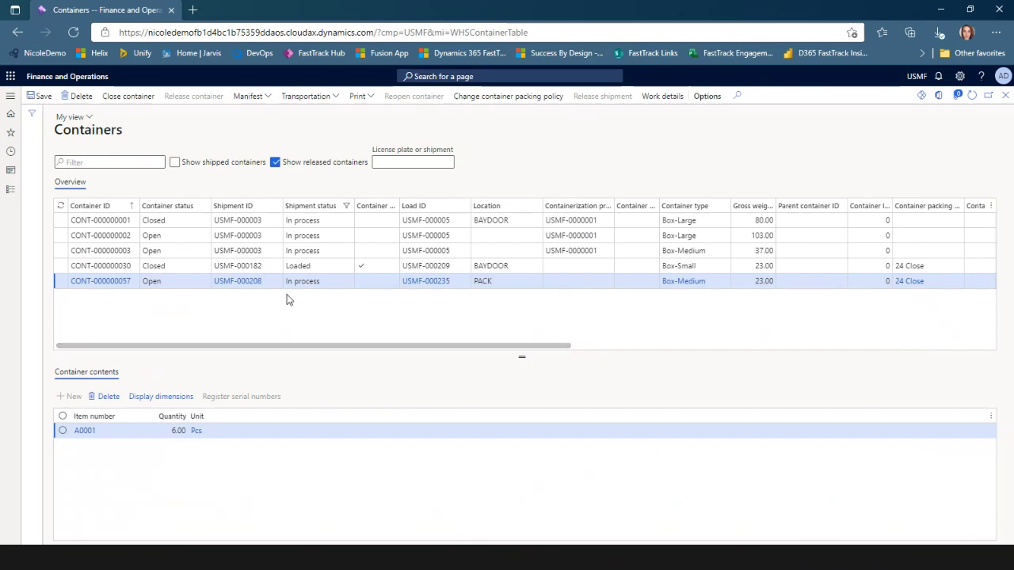
pyautogui.click(127, 96)
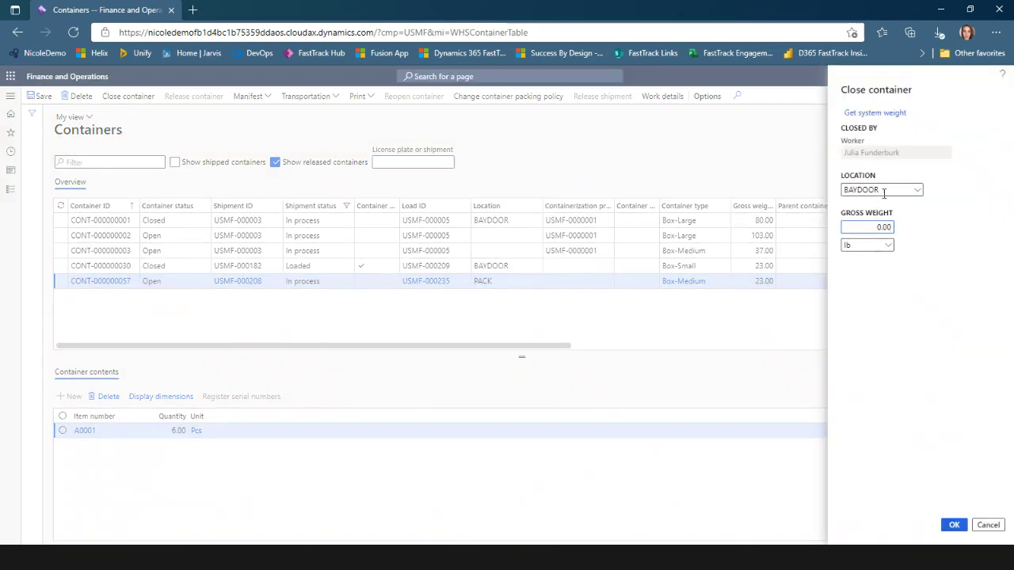
pyautogui.click(874, 113)
pyautogui.click(889, 245)
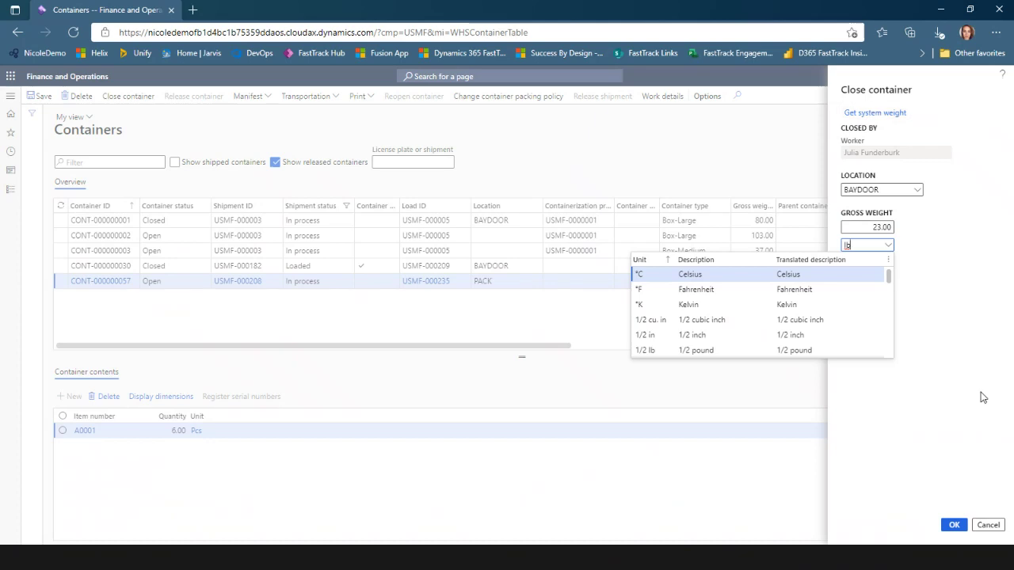
pyautogui.scroll(-10, 753, 320)
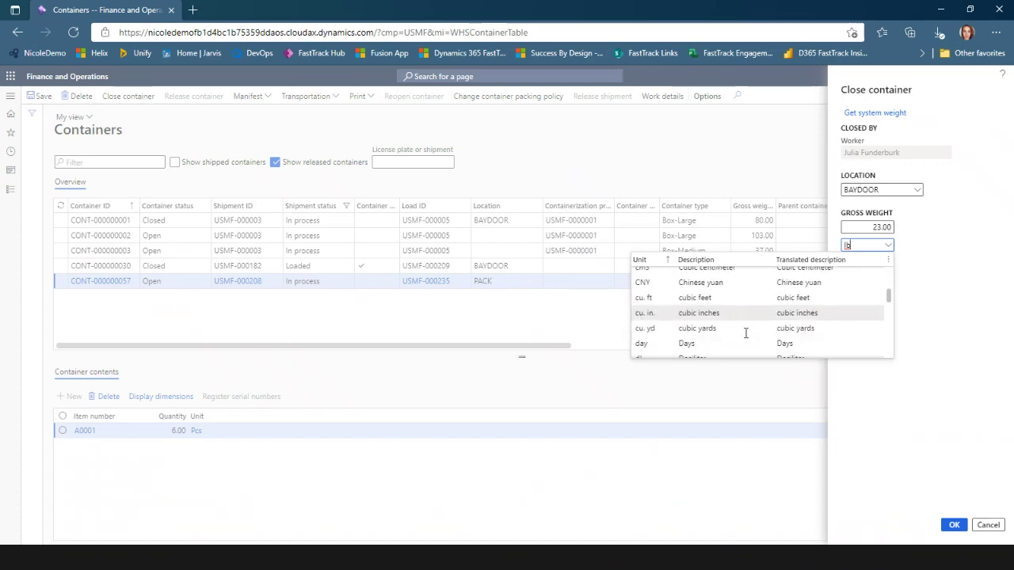
pyautogui.scroll(-3, 753, 341)
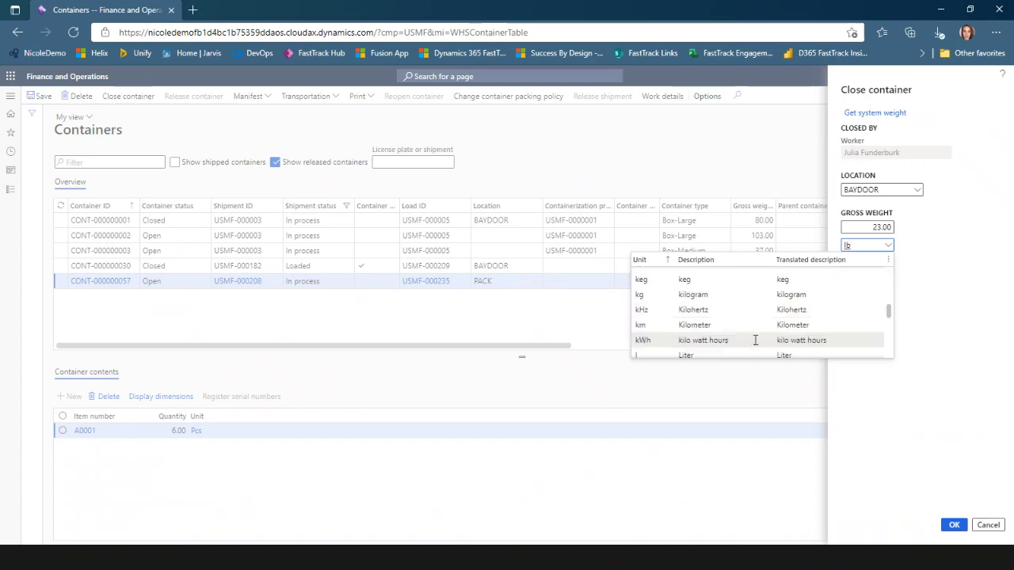
pyautogui.click(664, 300)
pyautogui.click(954, 524)
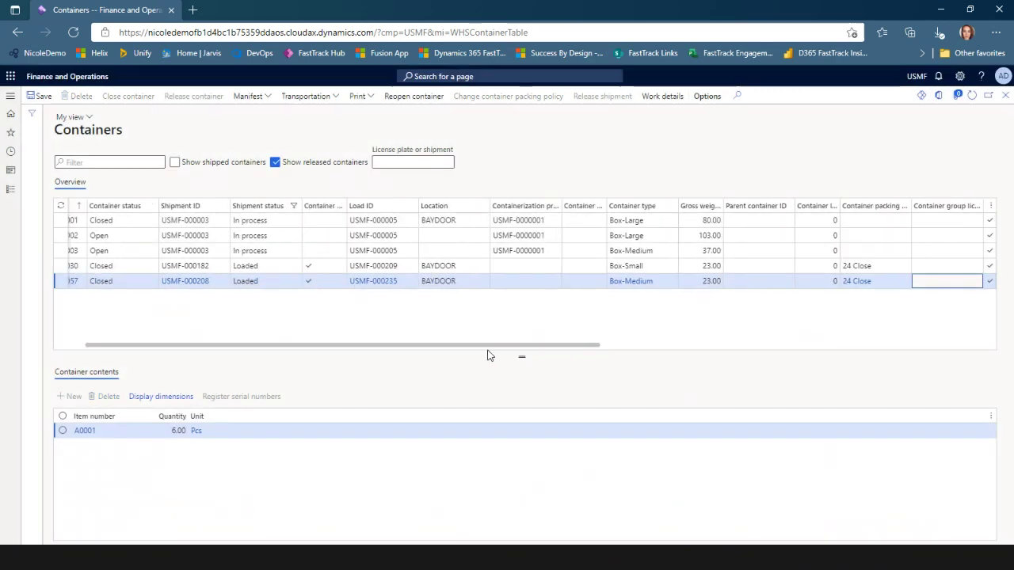
# Examine the closed Box-Medium container's manifest ID and total freight charge, and return to the dashboard.
pyautogui.moveTo(486, 348); pyautogui.dragTo(780, 348)
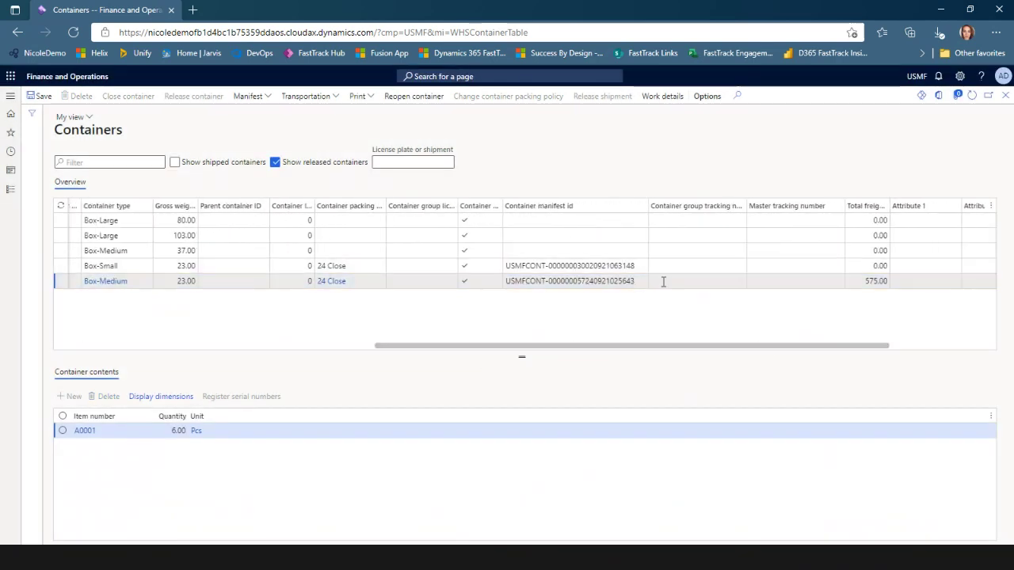
pyautogui.click(632, 282)
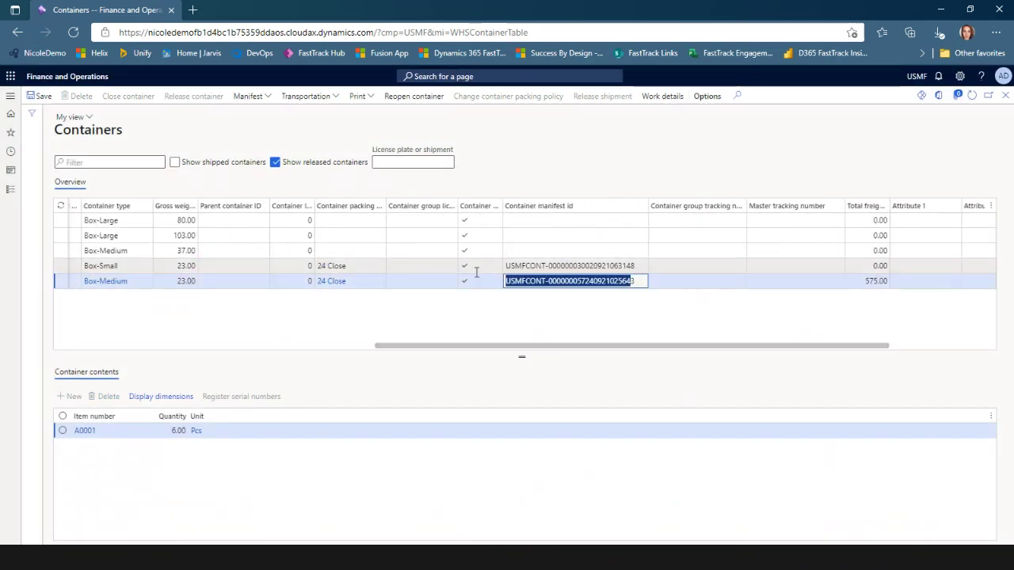
pyautogui.press('Tab')
pyautogui.click(869, 282)
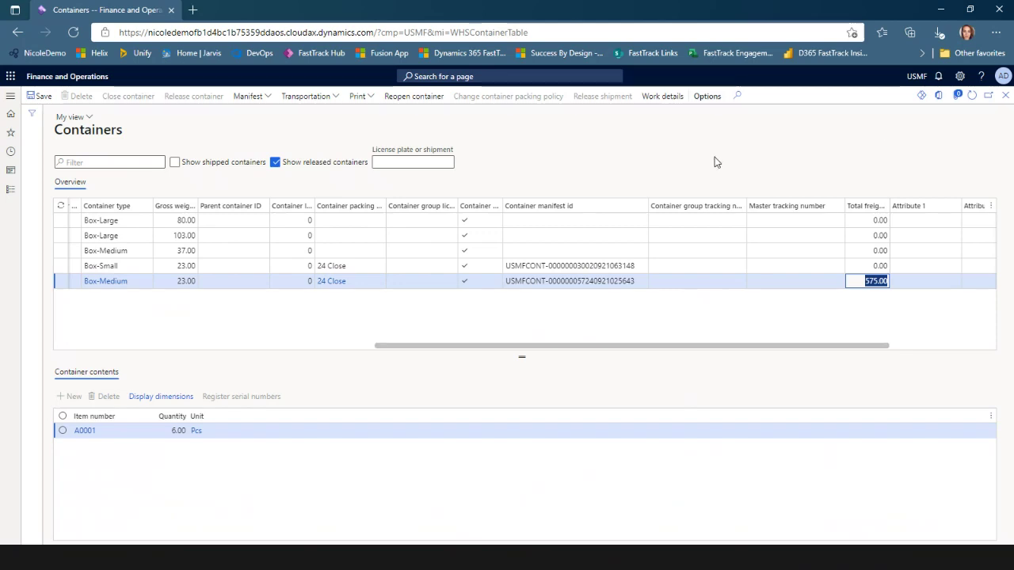
pyautogui.click(1006, 95)
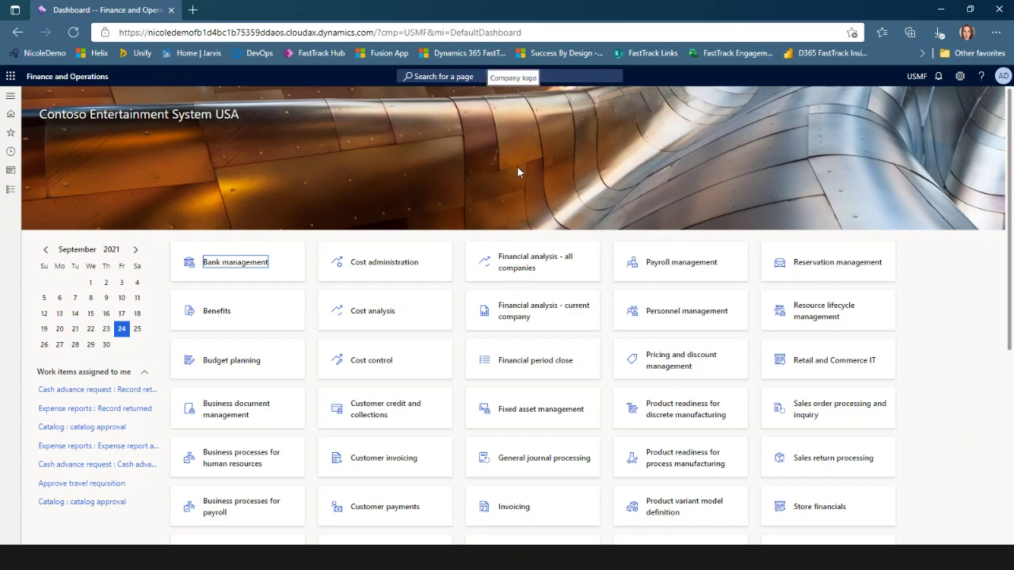
pyautogui.click(943, 10)
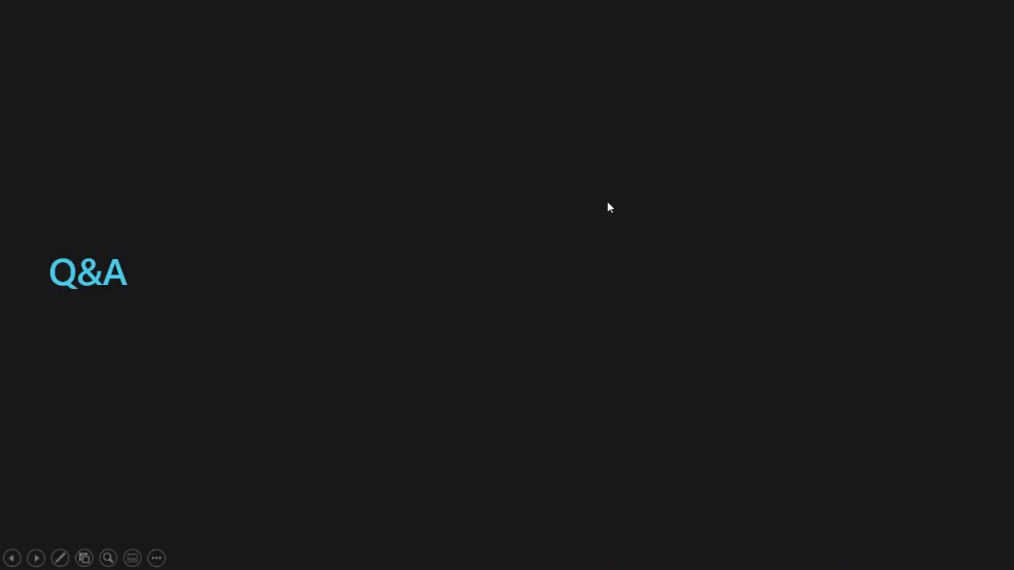
pyautogui.click(775, 485)
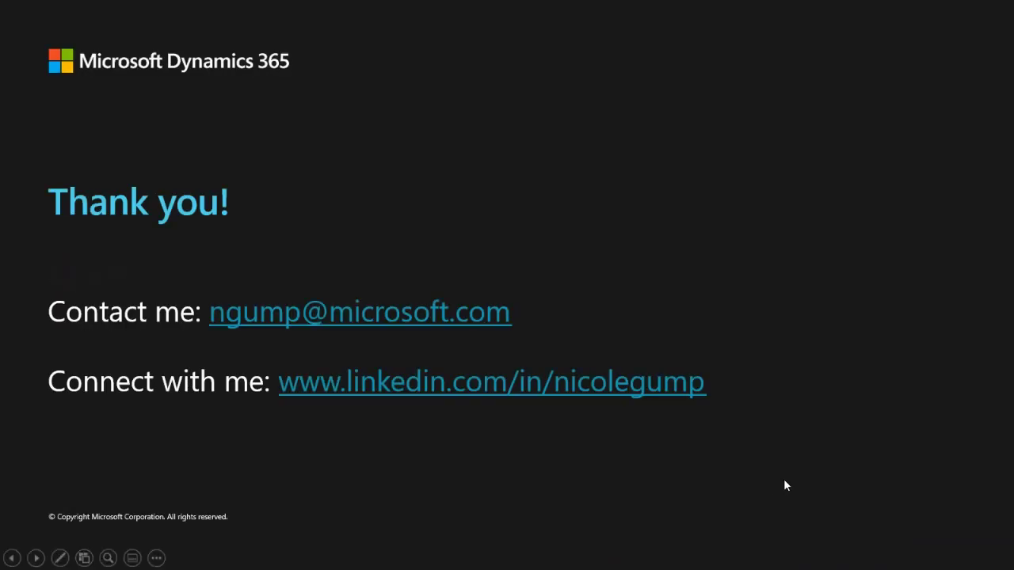